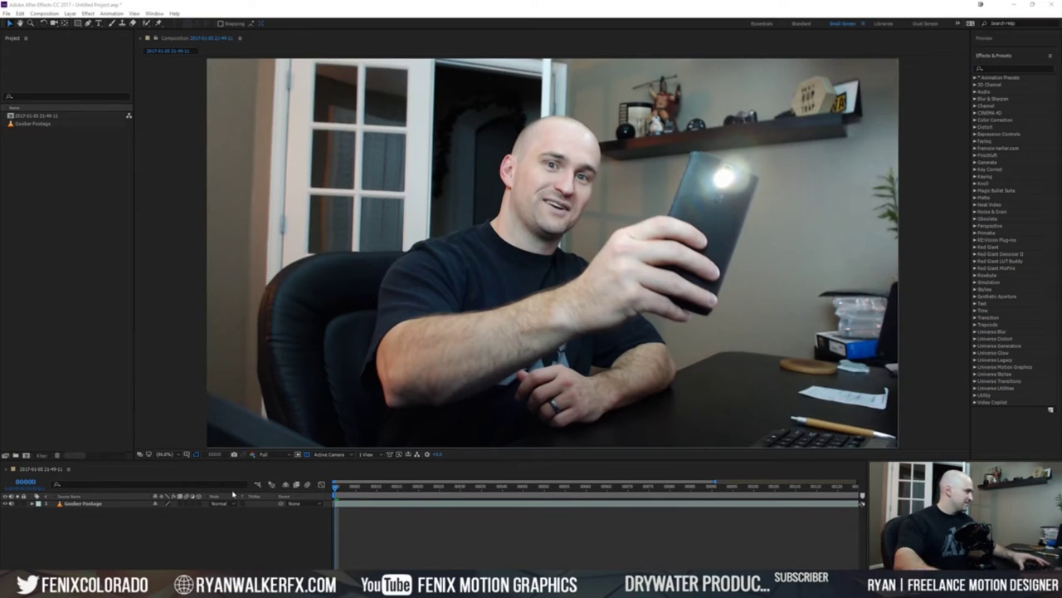
Scrub and play through the webcam footage to follow the phone light's movement.
left_click_drag(335, 490, 453, 488)
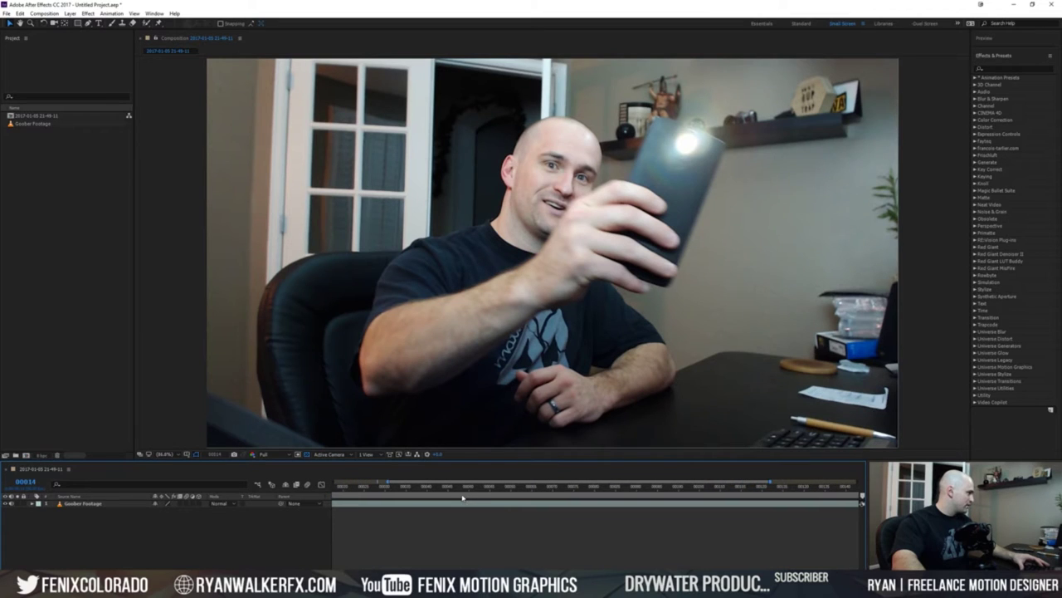
scroll(433, 486, "up", 2)
left_click_drag(381, 491, 593, 488)
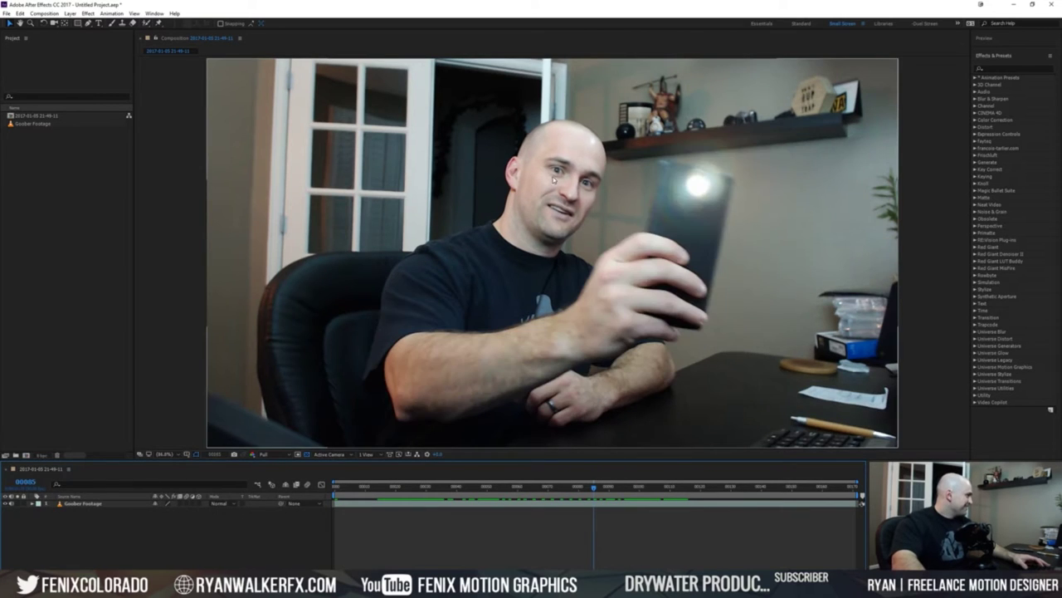
scroll(553, 179, "up", 5)
key("space")
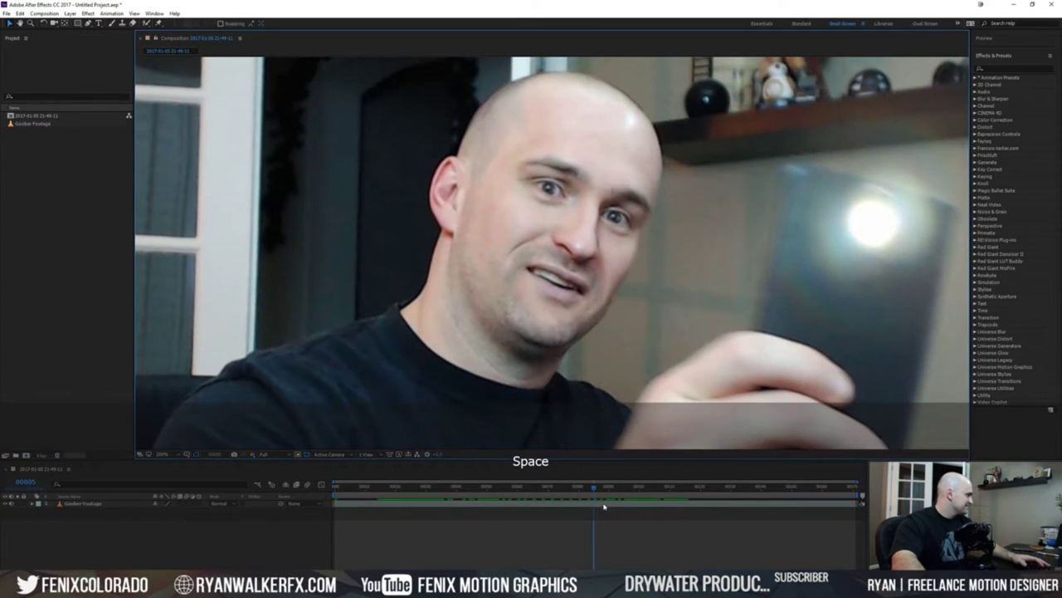
left_click_drag(604, 489, 616, 487)
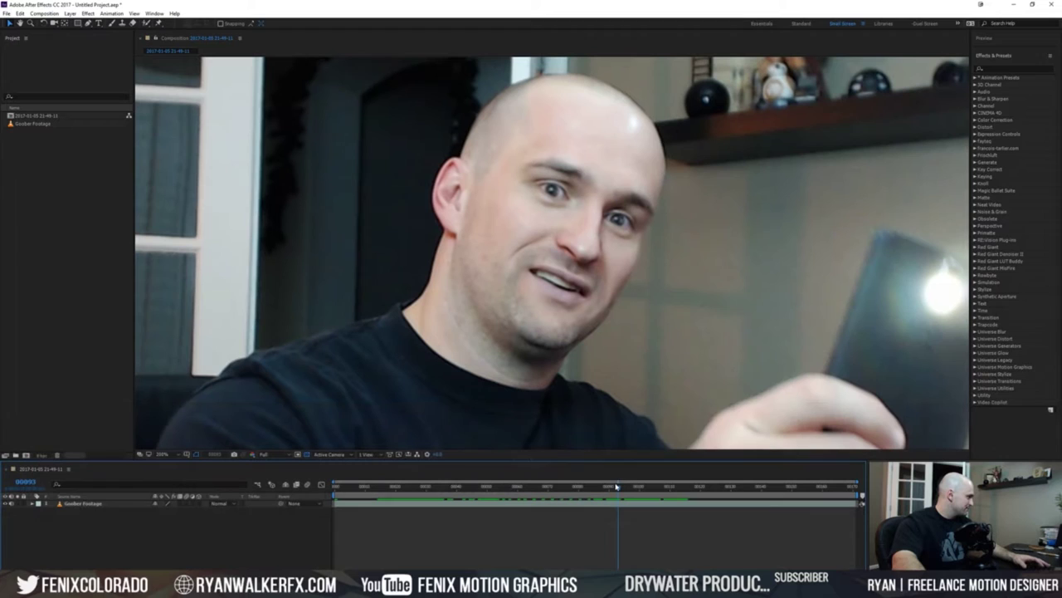
key("shift+slash")
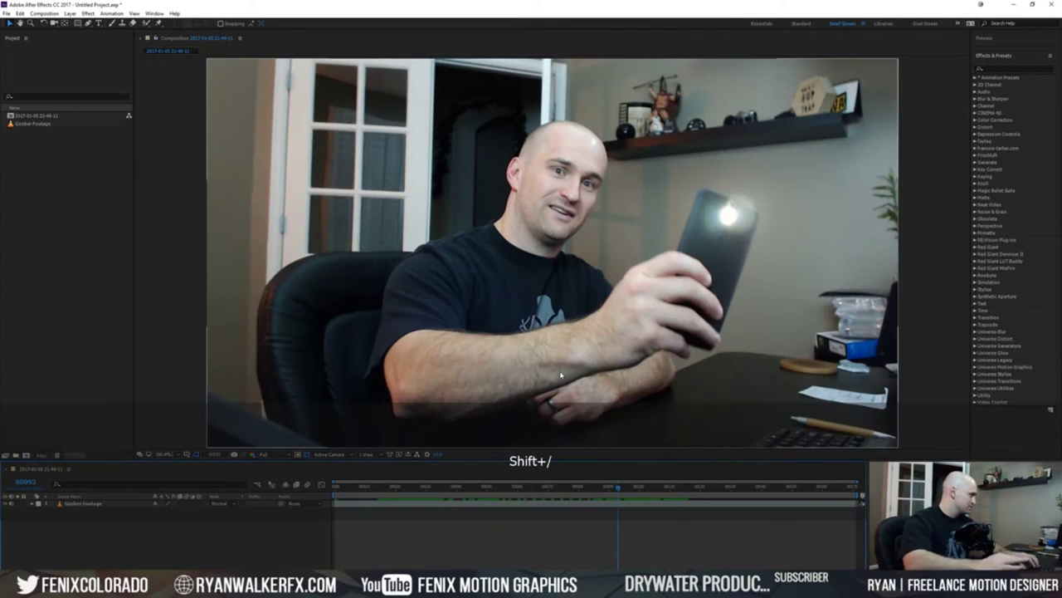
left_click_drag(620, 488, 579, 485)
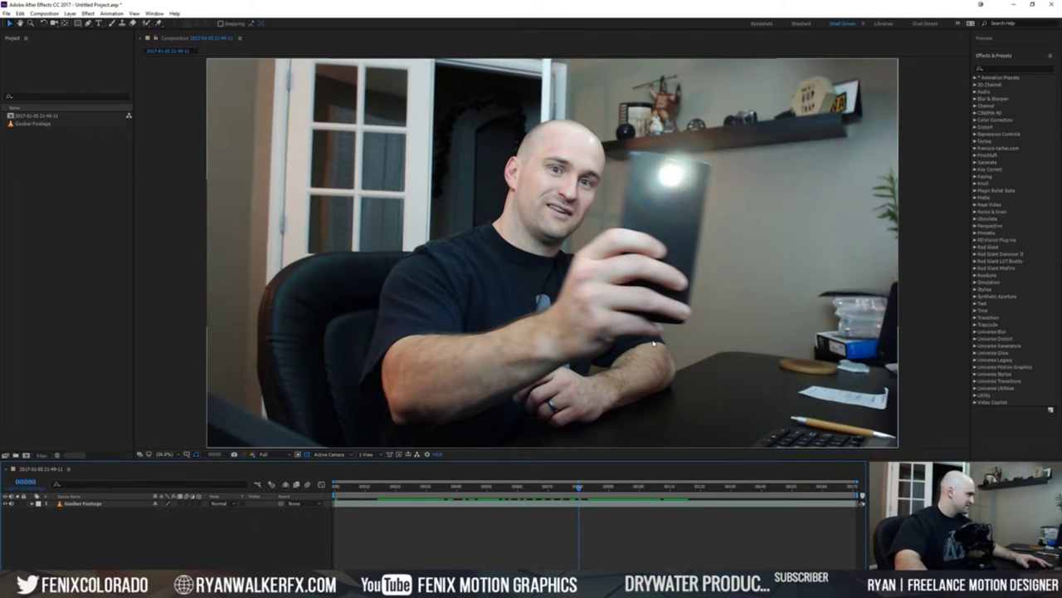
Add a point motion track to Goober Footage with Track Point 1 on the phone light and an enlarged search area.
right_click(86, 504)
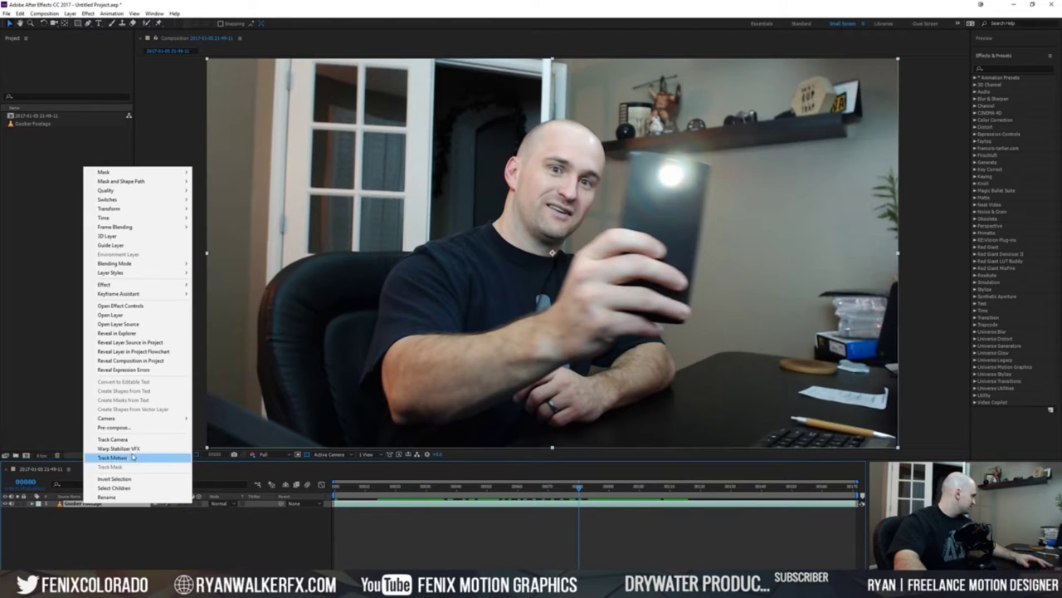
mouse_move(136, 421)
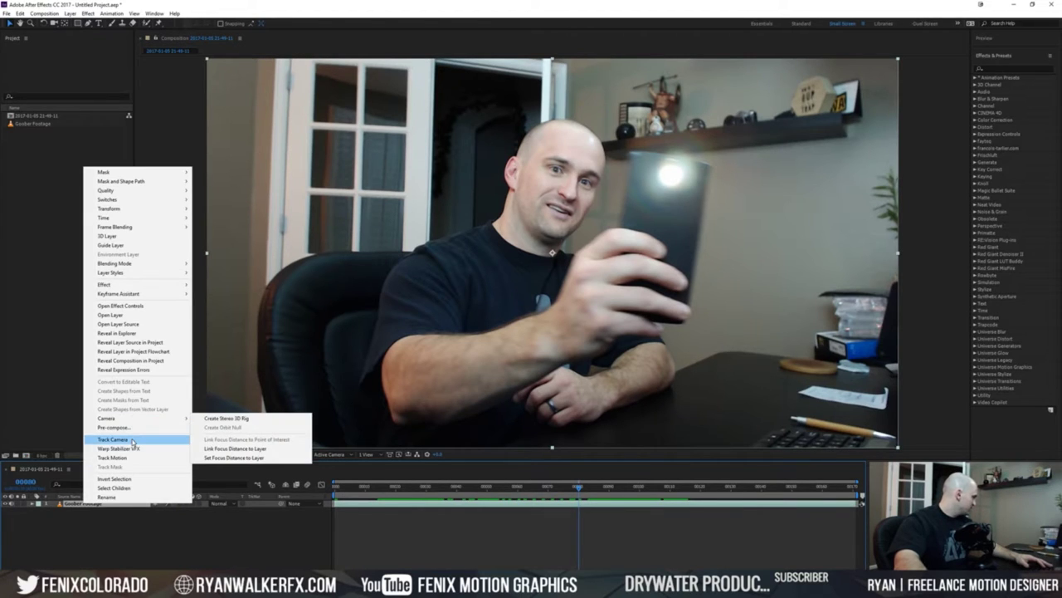
left_click(132, 458)
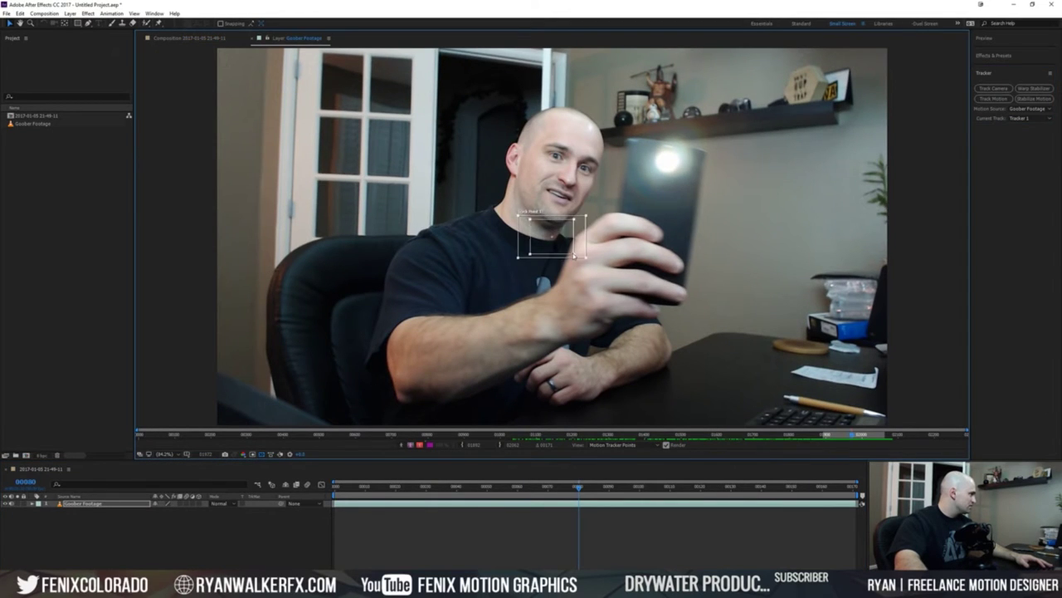
left_click_drag(555, 240, 676, 173)
scroll(676, 174, "up", 4)
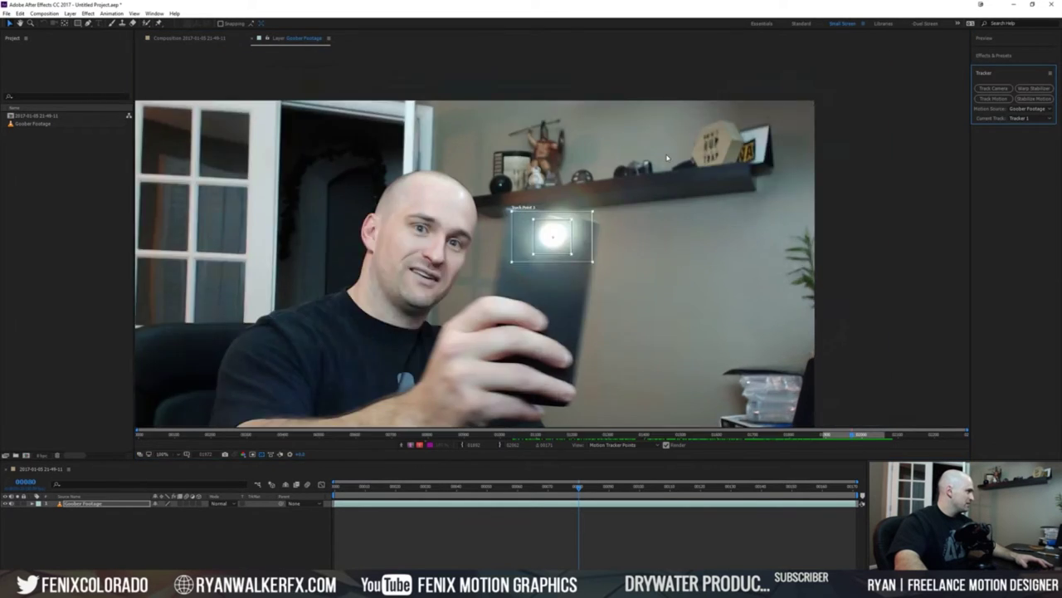
key("space")
mouse_move(570, 263)
left_mouse_down()
mouse_move(568, 252)
mouse_move(585, 253)
left_mouse_up()
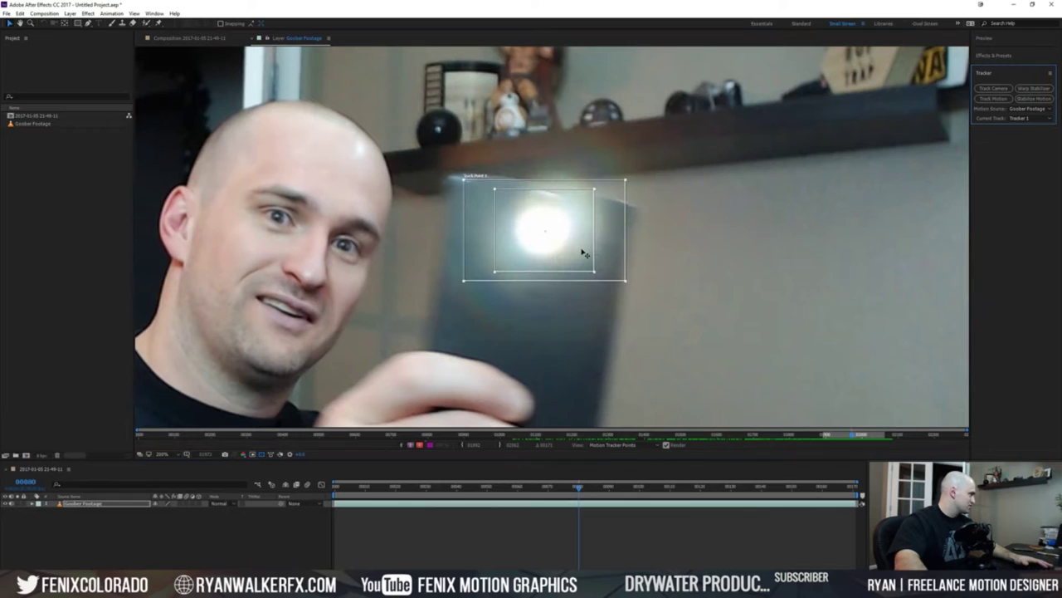
left_click_drag(627, 284, 653, 312)
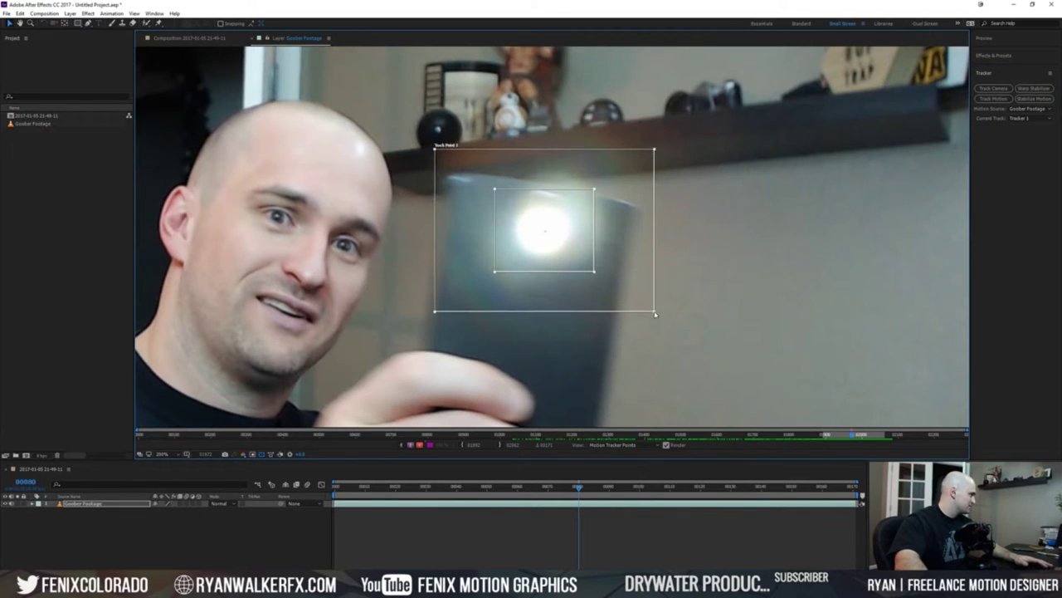
Trim Goober Footage to start at the current frame, begin the work area there, and preview it.
key("comma")
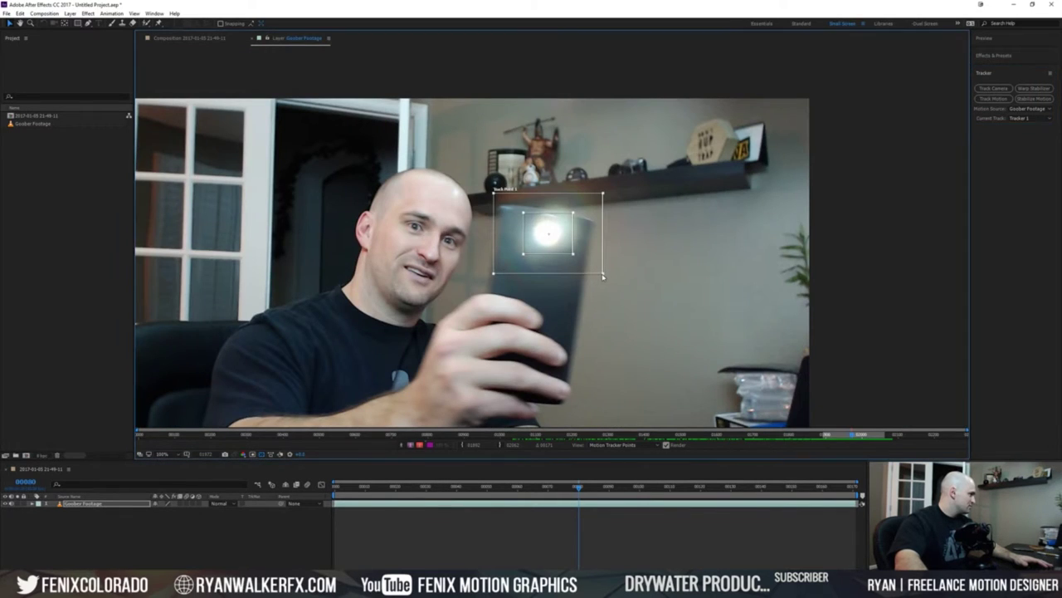
key("comma")
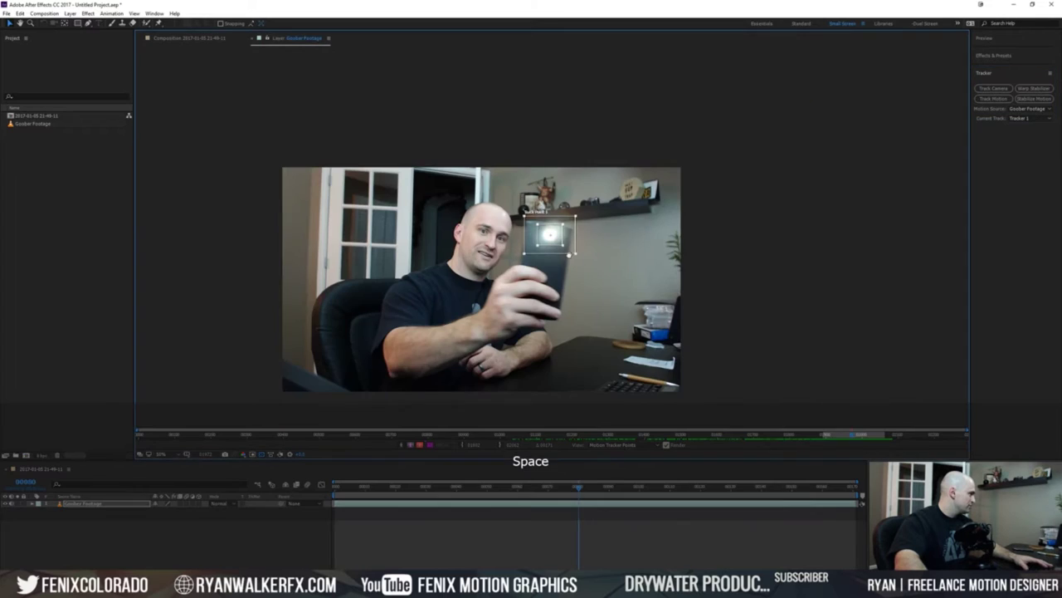
left_click_drag(576, 258, 584, 240)
key("alt+bracketleft")
key("b")
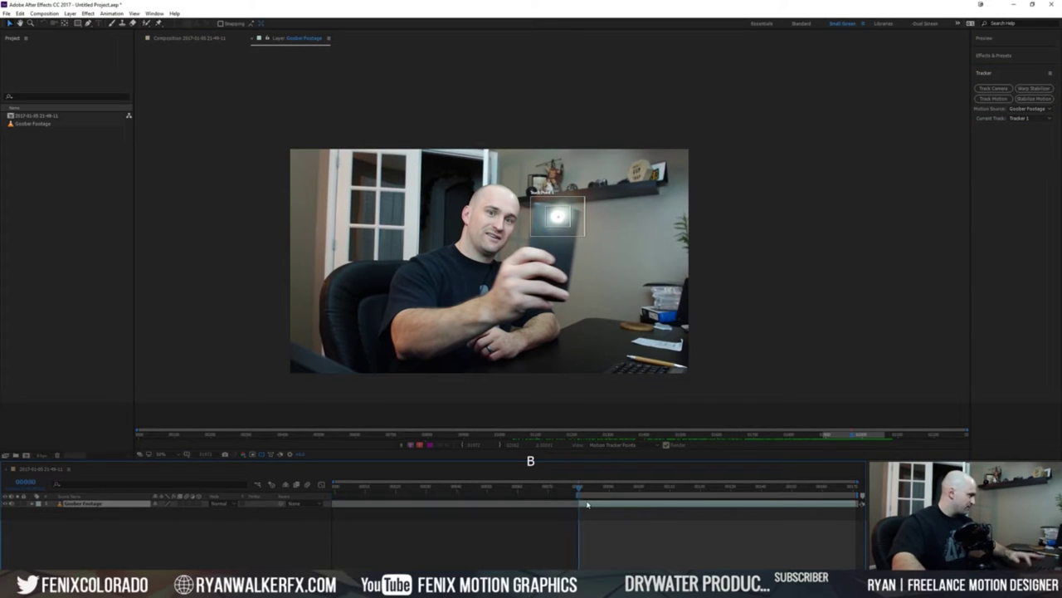
left_click_drag(581, 489, 624, 488)
key("space")
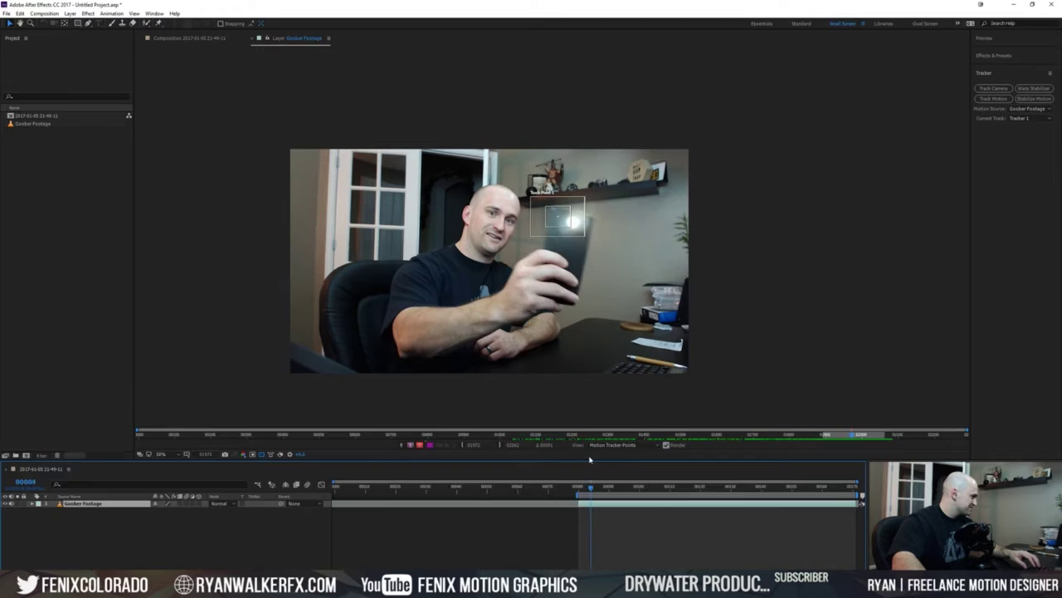
key("shift+space")
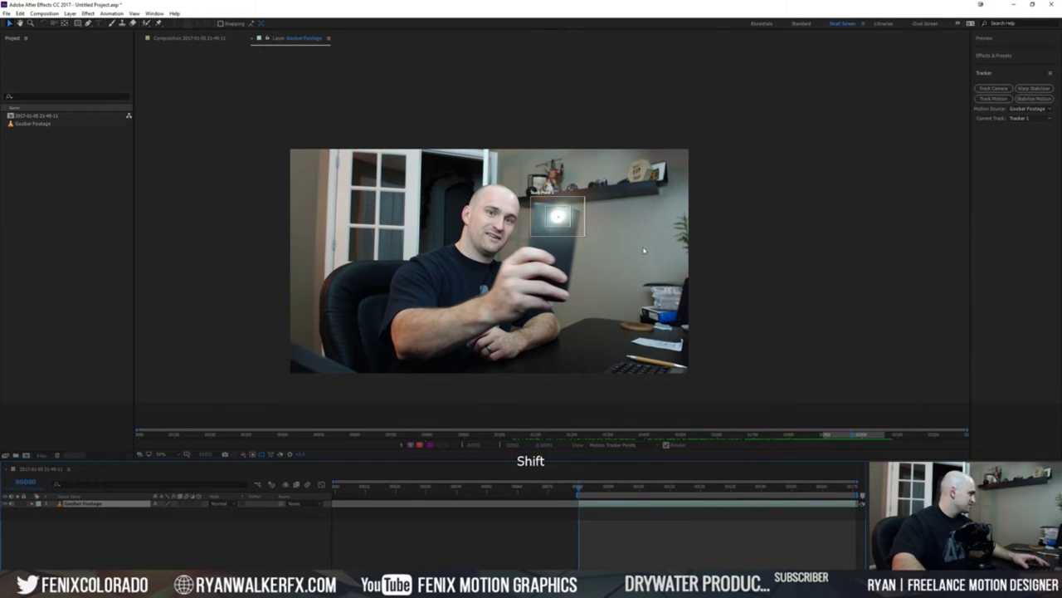
left_click(993, 98)
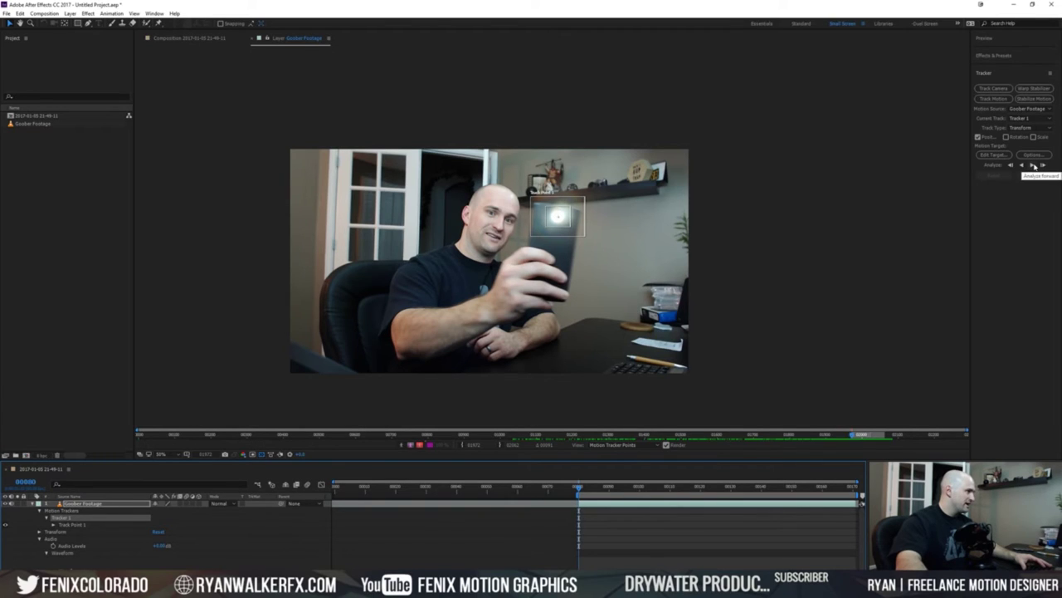
Analyze Track Point 1 forward through the clip, then scrub back to where the track begins.
left_click(1034, 166)
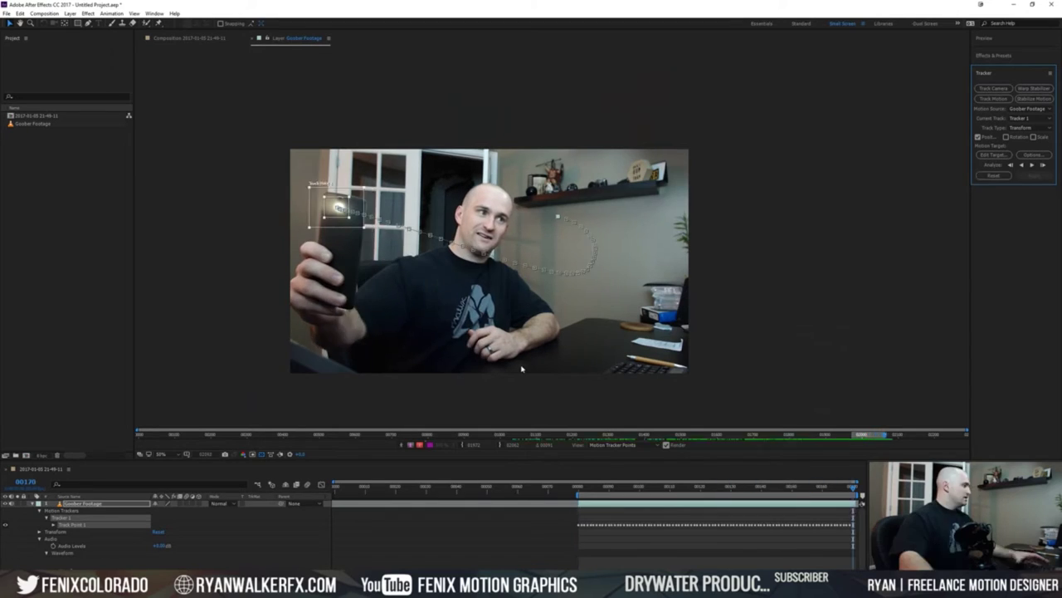
key("shift+slash")
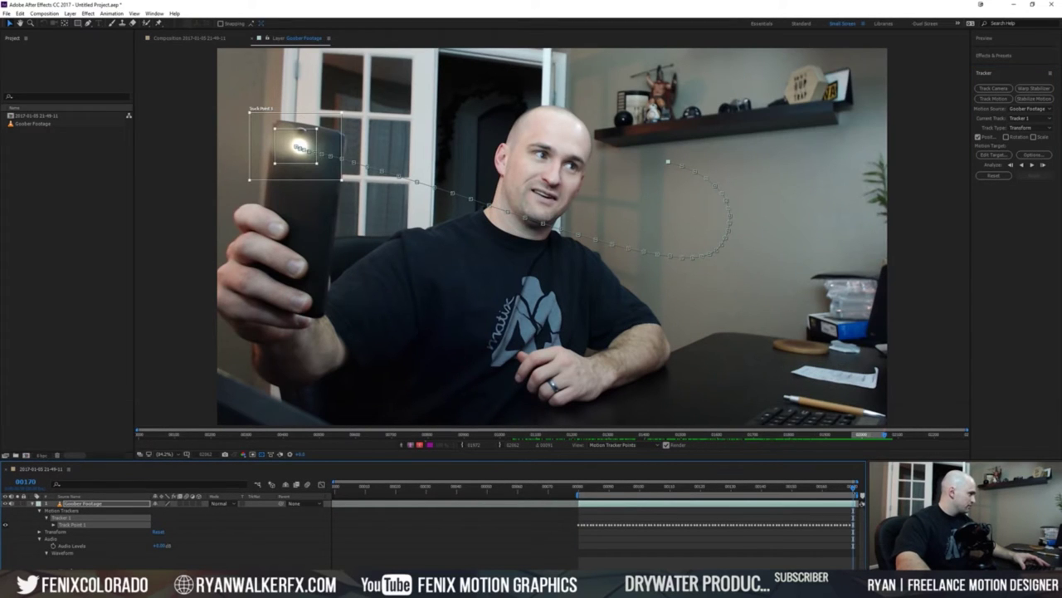
left_click_drag(852, 489, 697, 462)
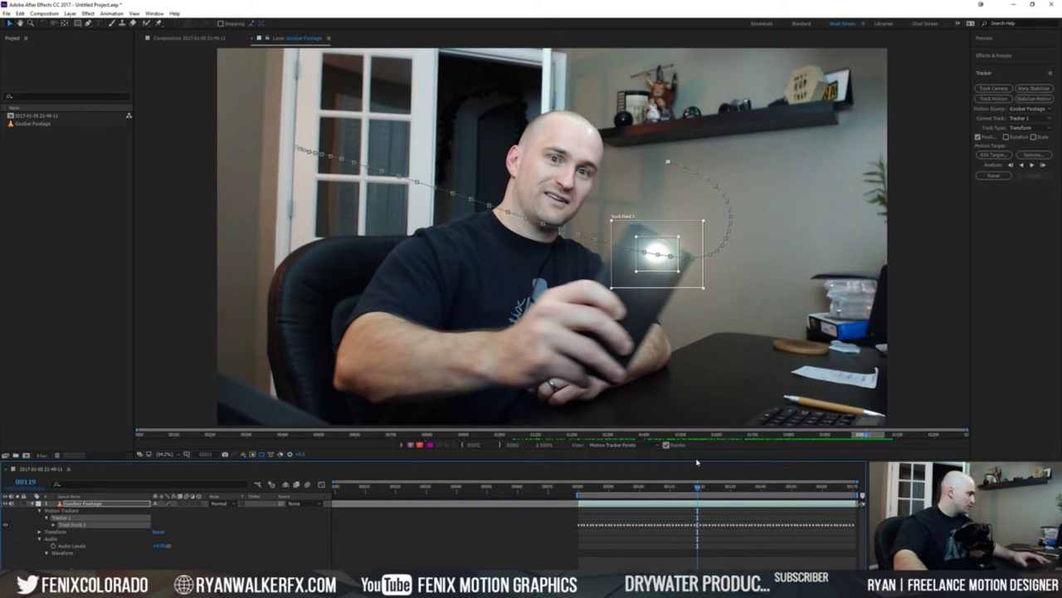
left_click(581, 490, "shift")
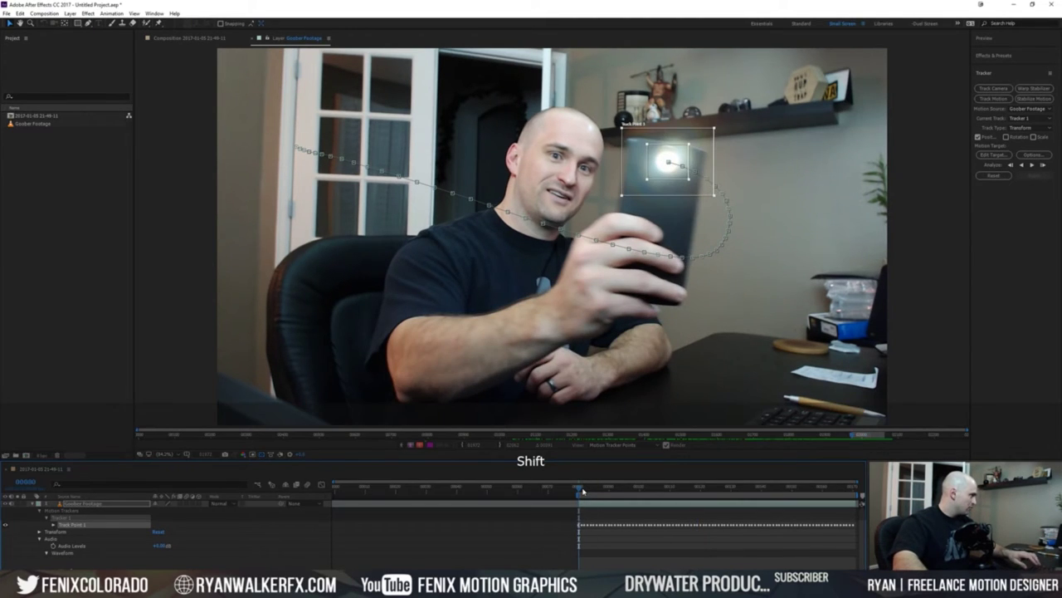
Import FNX_Light_Painting_Toolkit.aep and expand its FNX Light Painting folder.
double_click(53, 182)
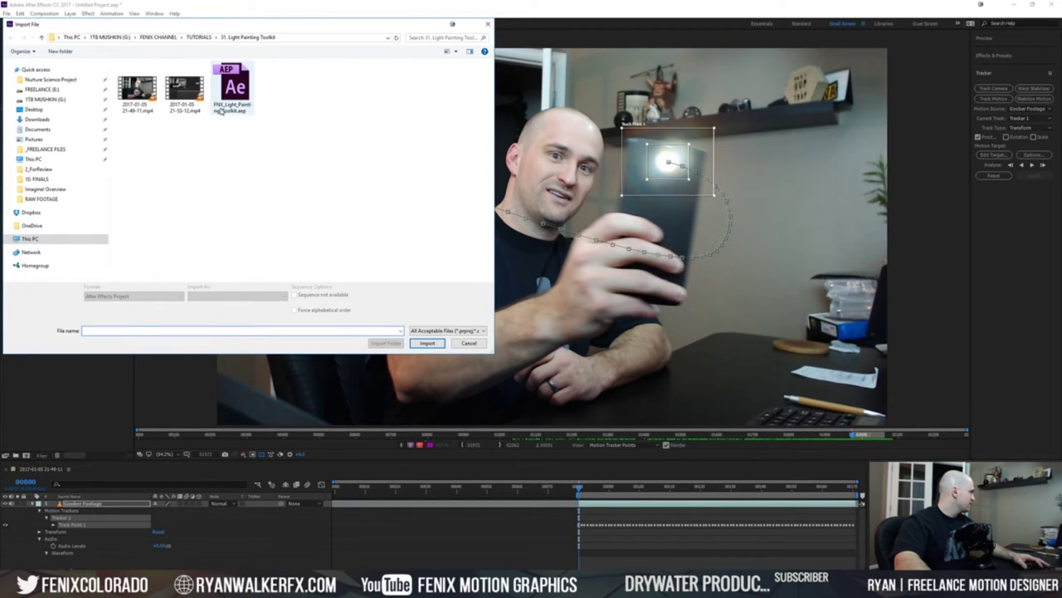
left_click(222, 110)
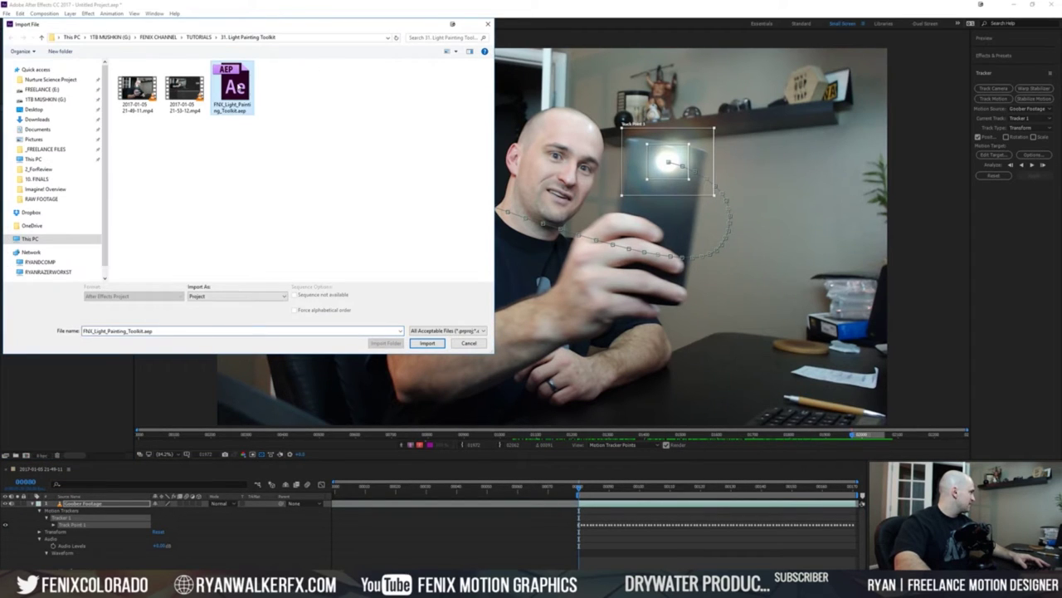
left_click(427, 343)
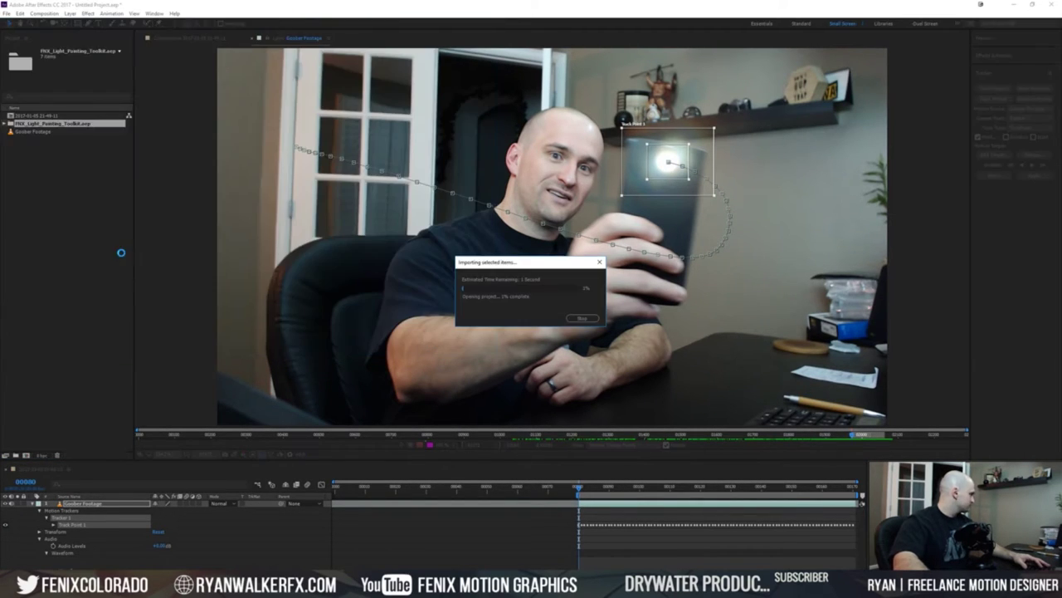
left_click(5, 123)
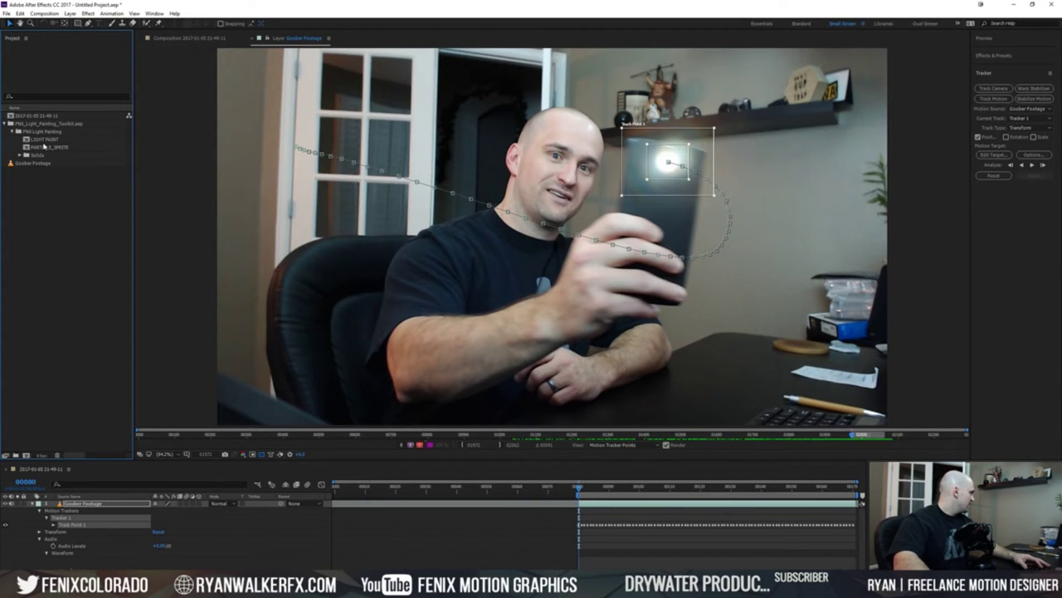
Open LIGHT PAINT, select its PARTICLE_SPRITE, particular 2 and null layers, and paste them into the webcam comp.
double_click(43, 139)
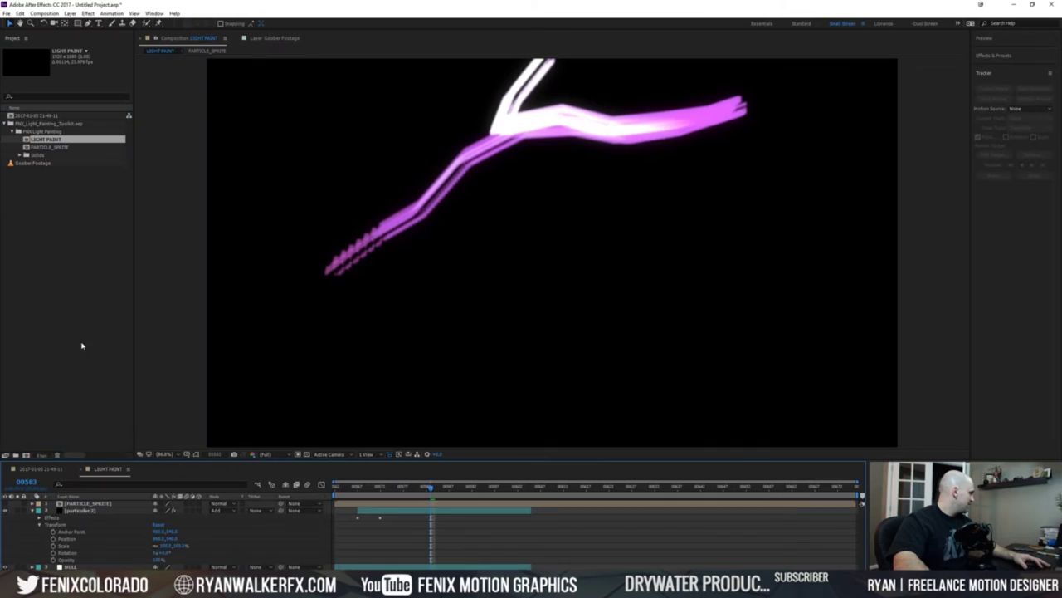
left_click(32, 511)
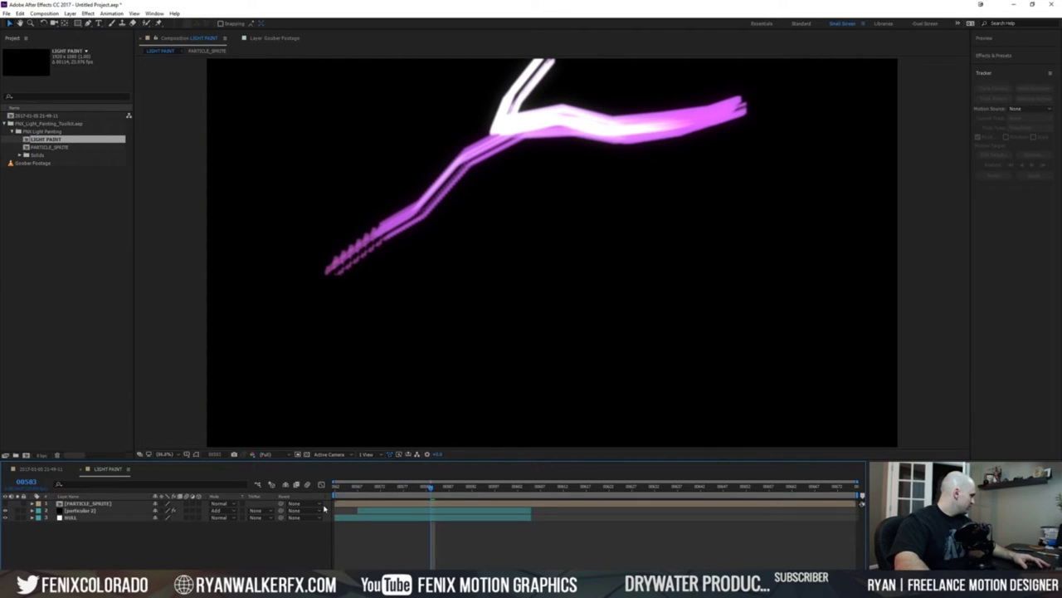
mouse_move(430, 488)
left_mouse_down()
mouse_move(444, 487)
mouse_move(412, 488)
mouse_move(500, 487)
mouse_move(403, 488)
left_mouse_up()
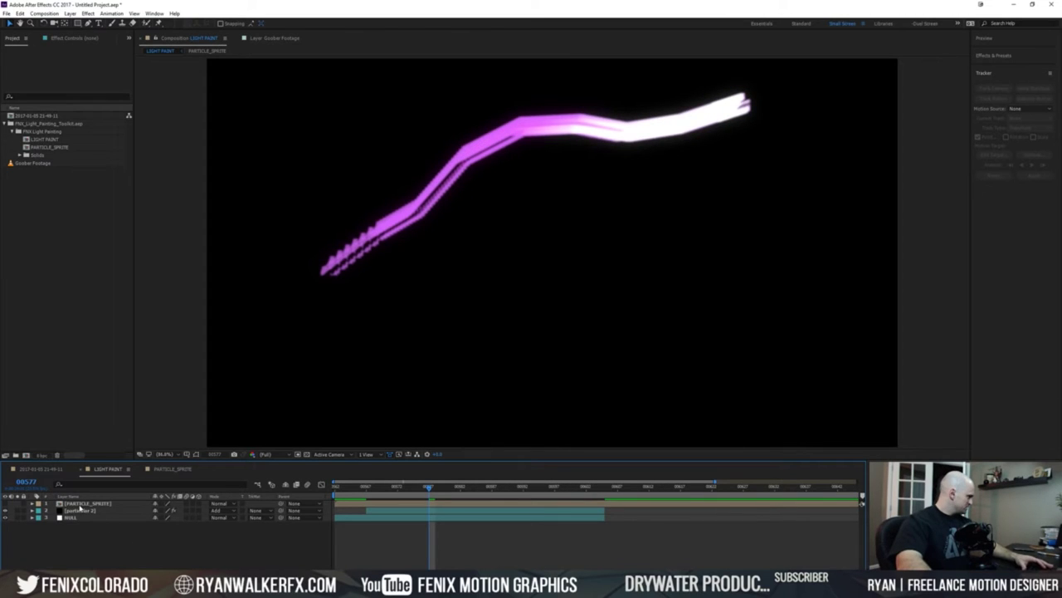
left_click(79, 504)
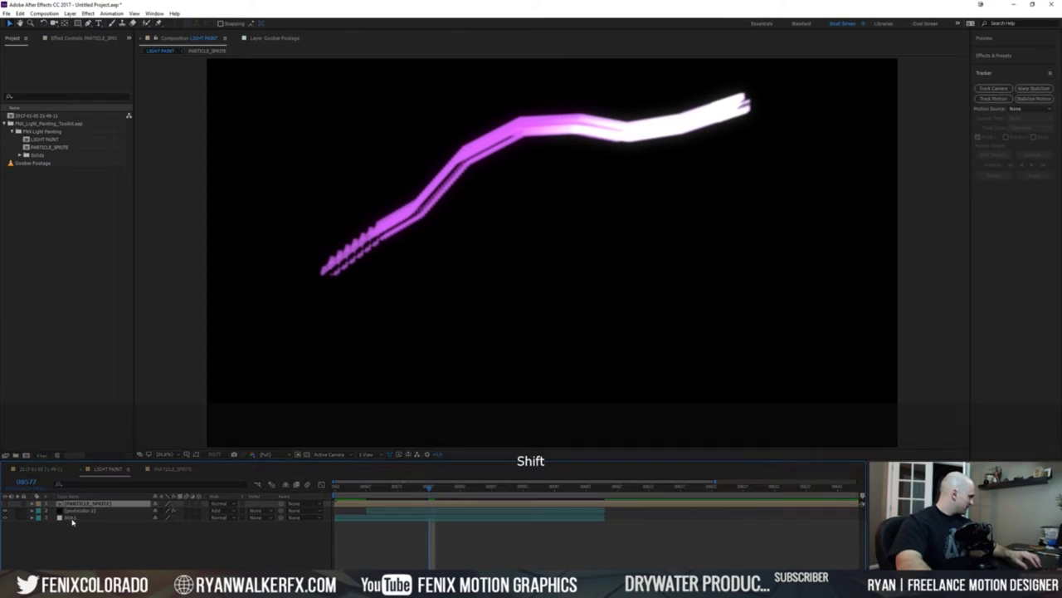
left_click(87, 518, "shift")
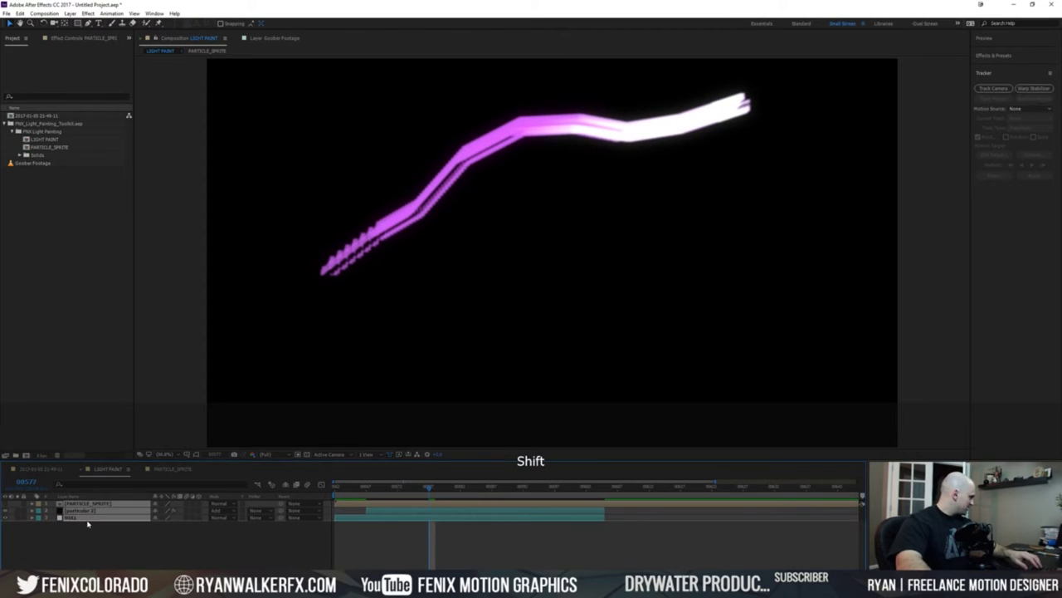
left_click(41, 470)
key("ctrl+v")
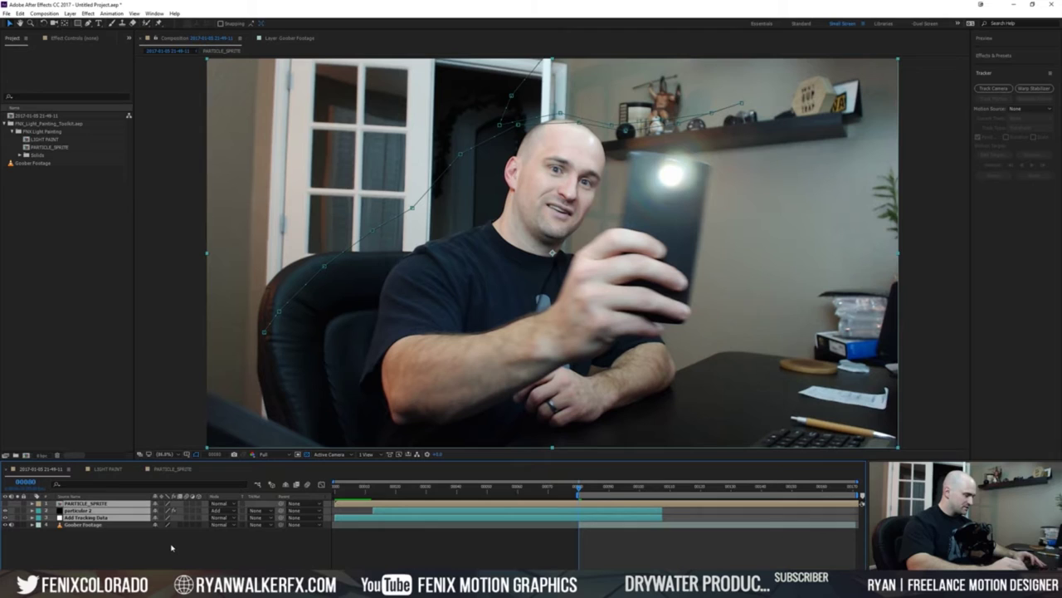
Trim the pasted layers to the current frame and delete Add Tracking Data's Position keyframes.
key("bracketleft")
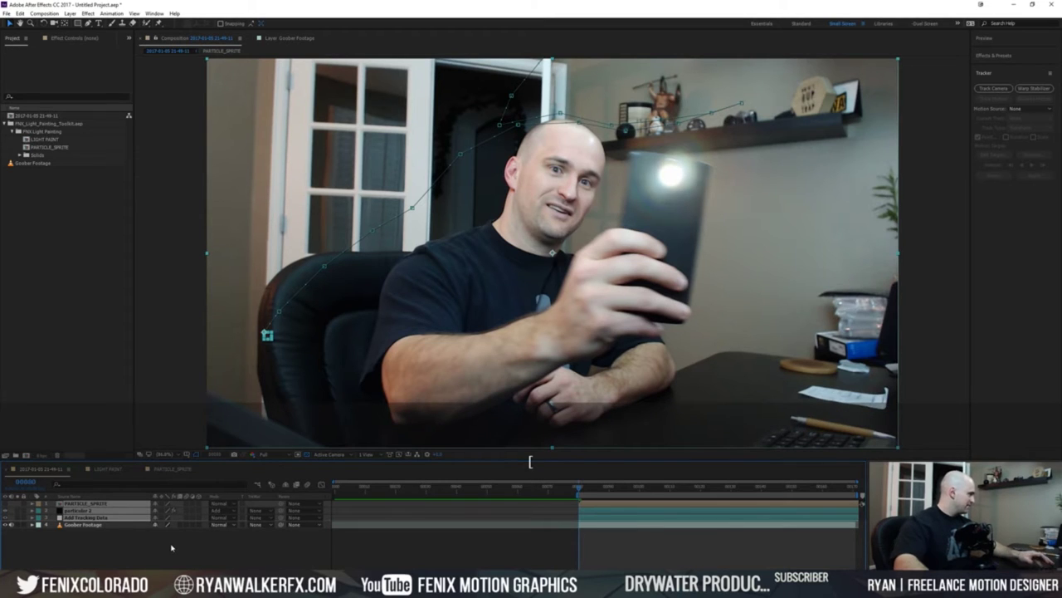
left_click(544, 549)
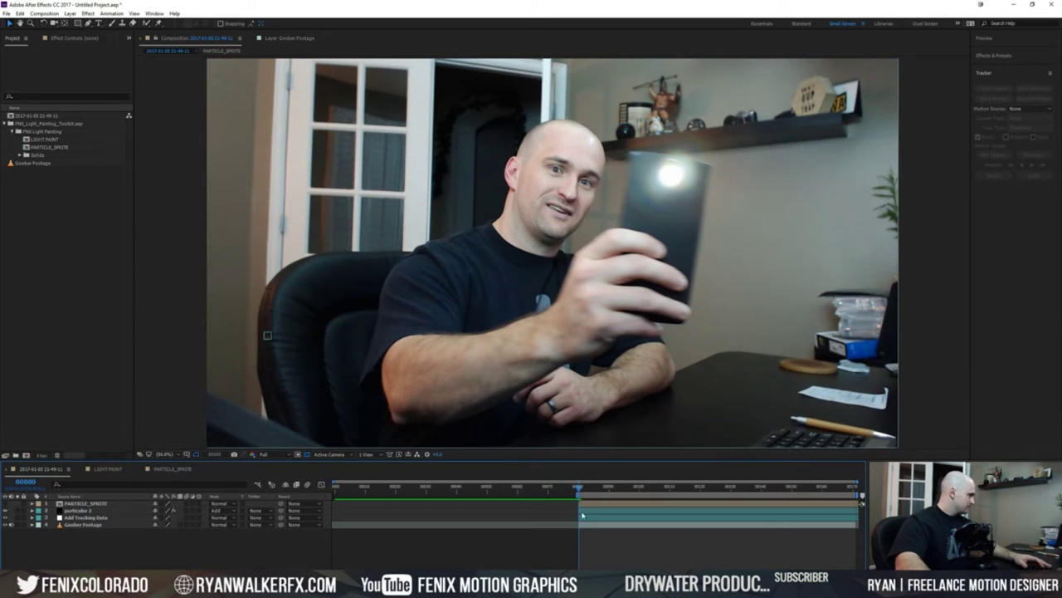
left_click(83, 517)
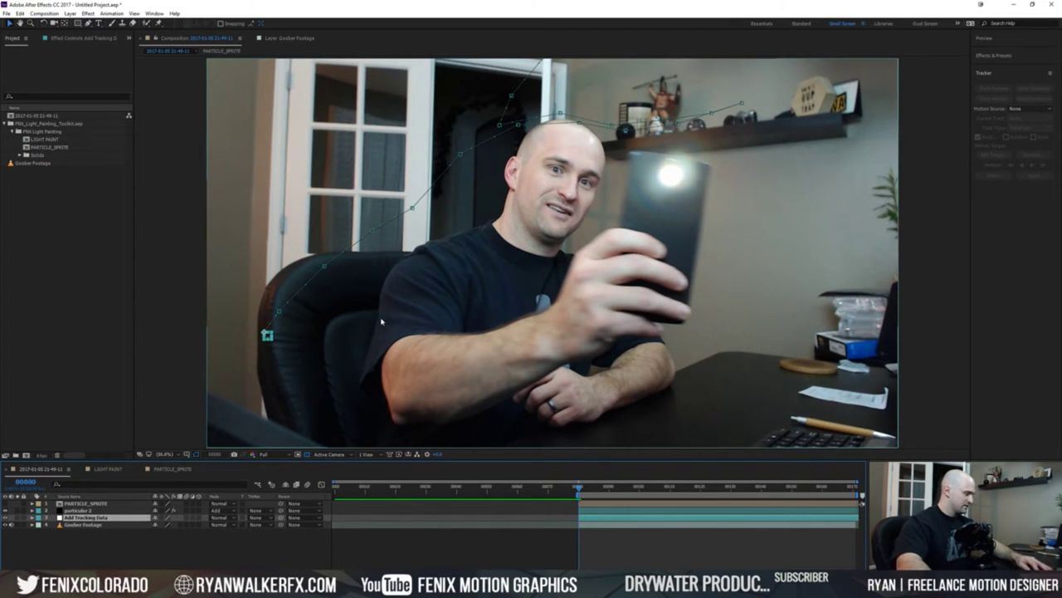
key("u")
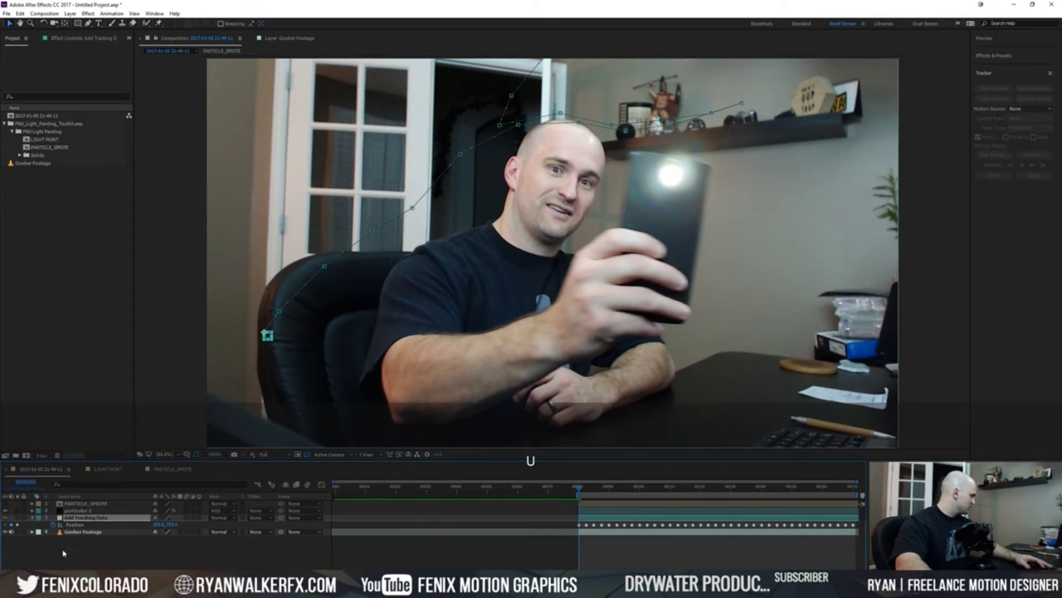
left_click(54, 526)
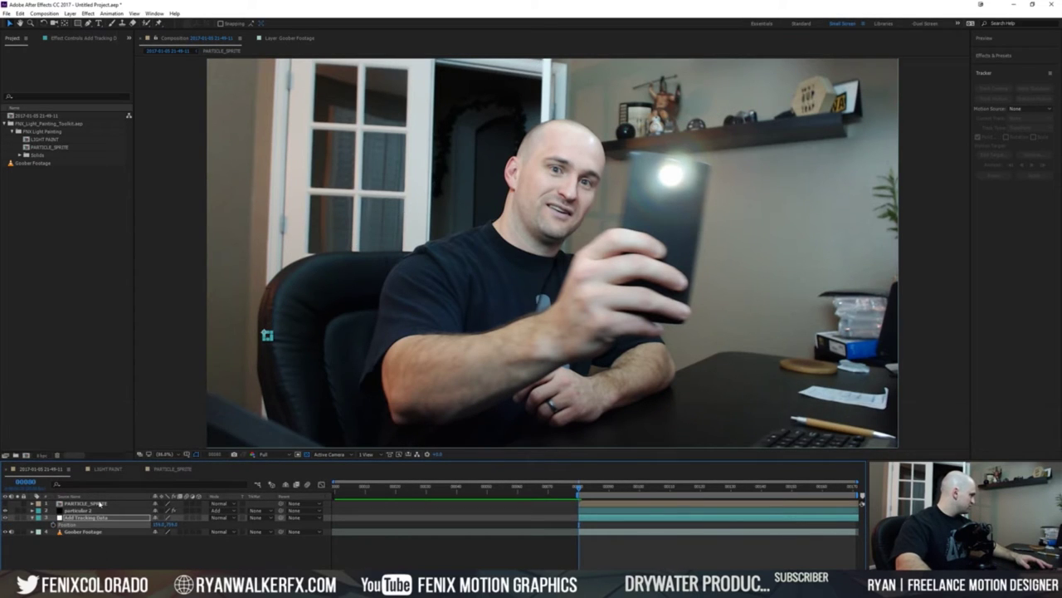
left_click(32, 517)
left_click(99, 525)
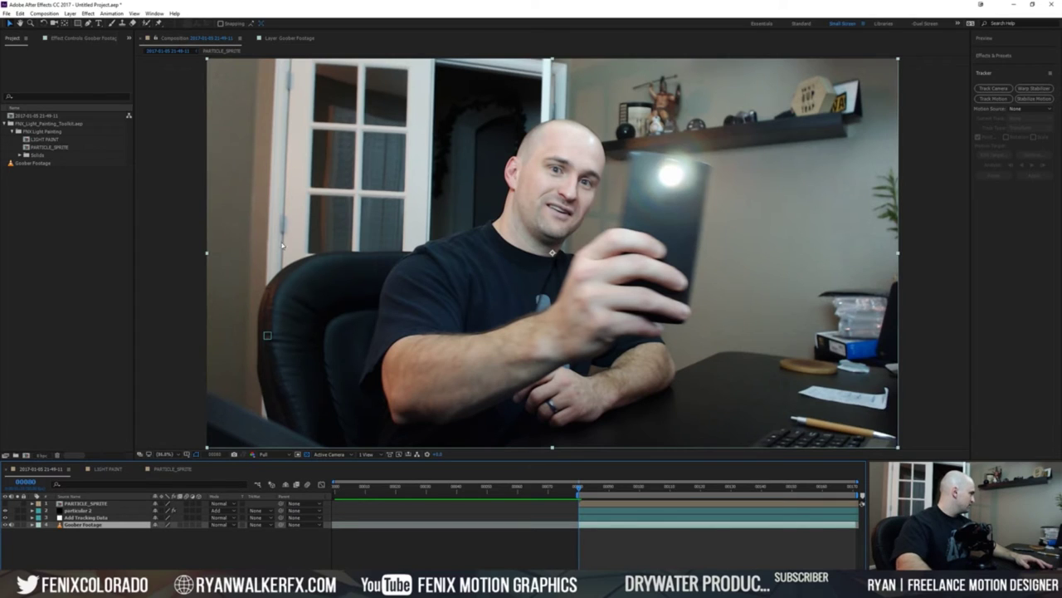
Set Tracker 1's motion target to the Add Tracking Data layer.
double_click(80, 525)
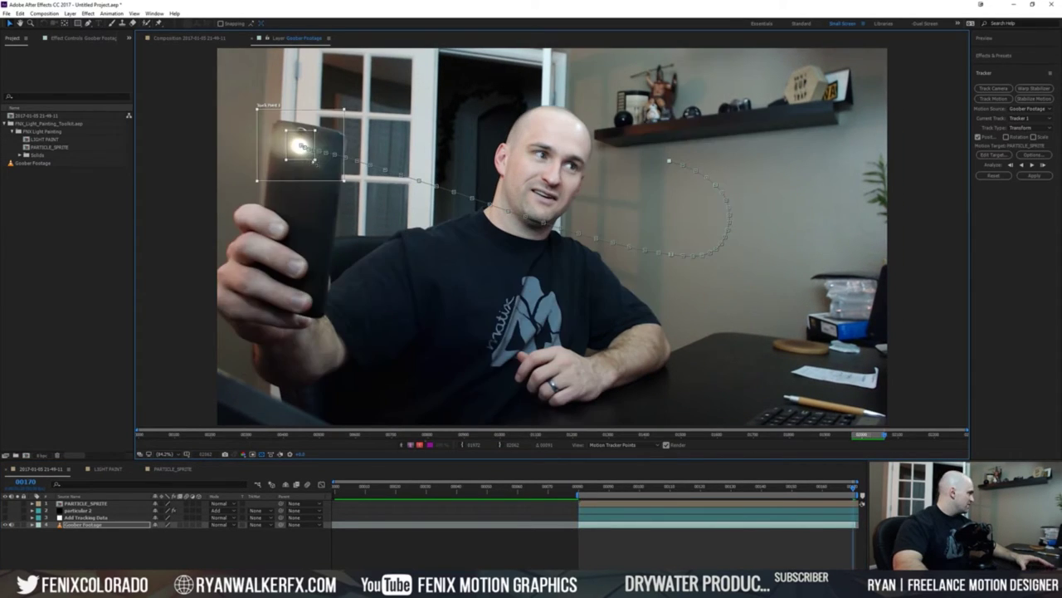
left_click(991, 155)
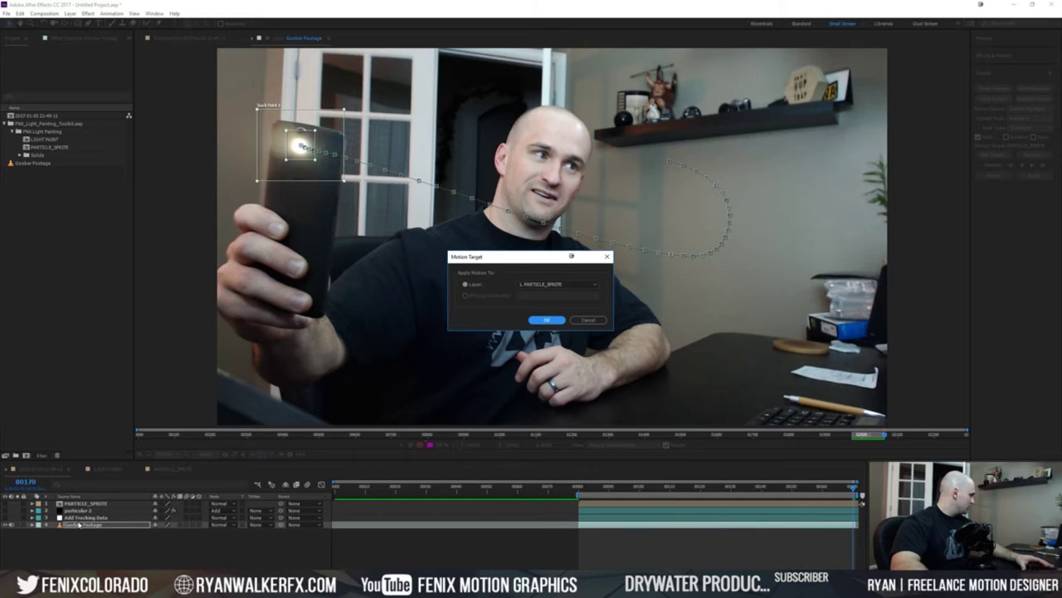
left_click(549, 286)
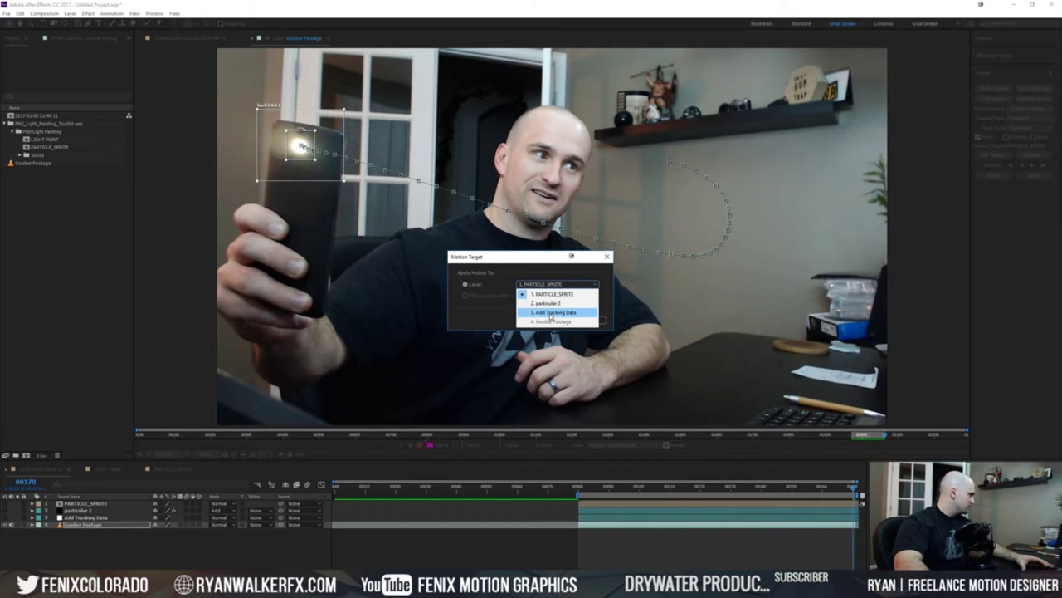
left_click(552, 302)
left_click(548, 320)
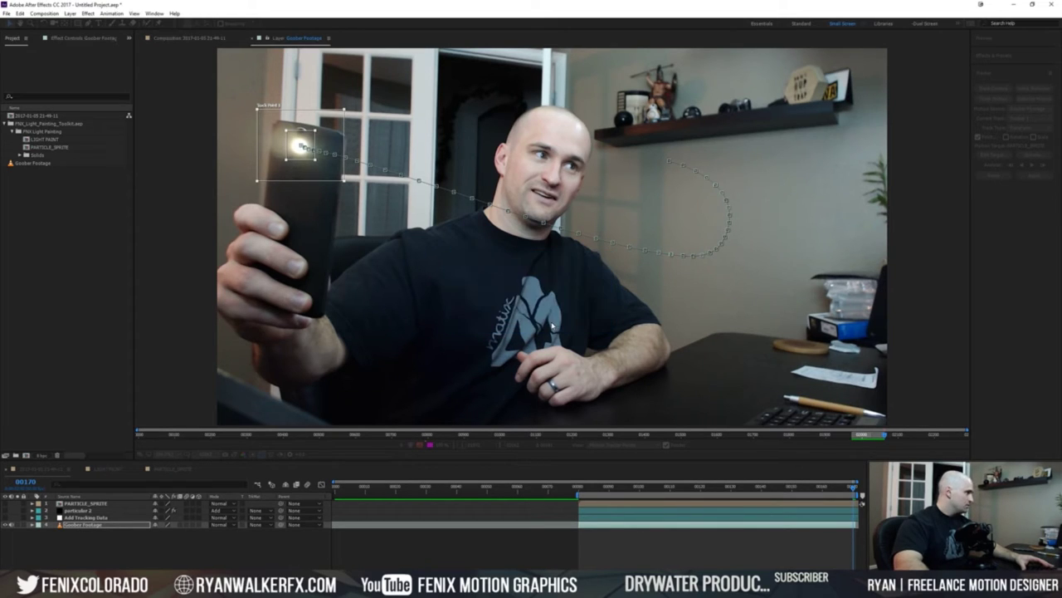
Apply the track in X and Y, then play back and scrub to frame 114 to check it.
left_click(1026, 175)
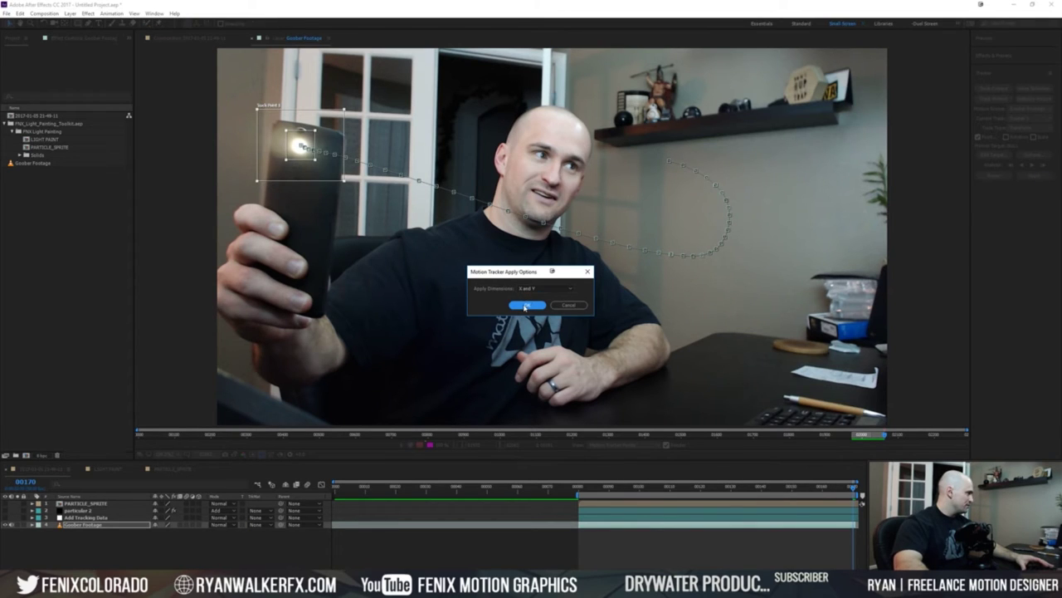
left_click(524, 305)
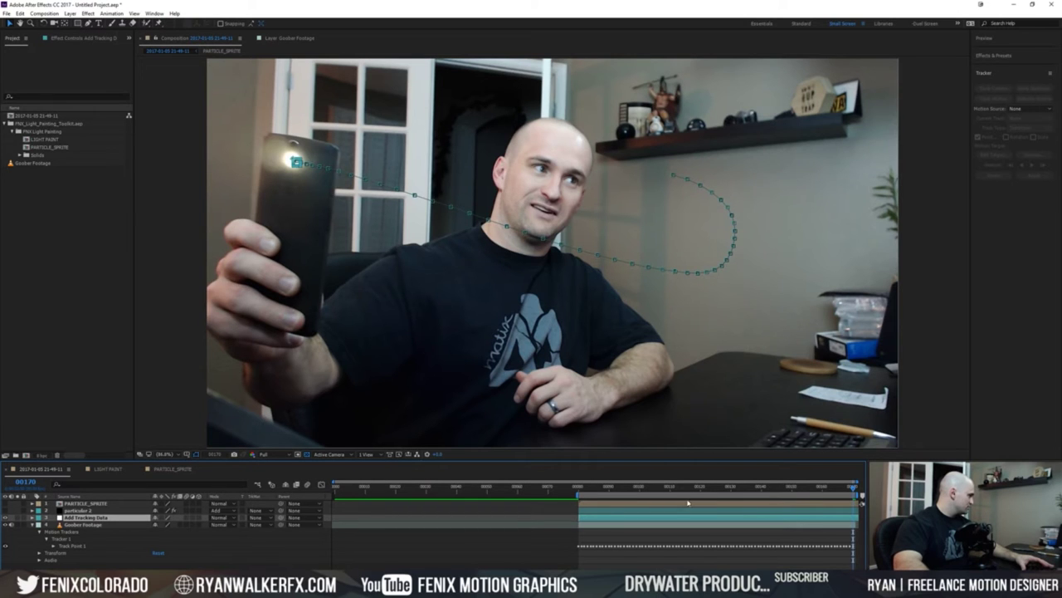
key("space")
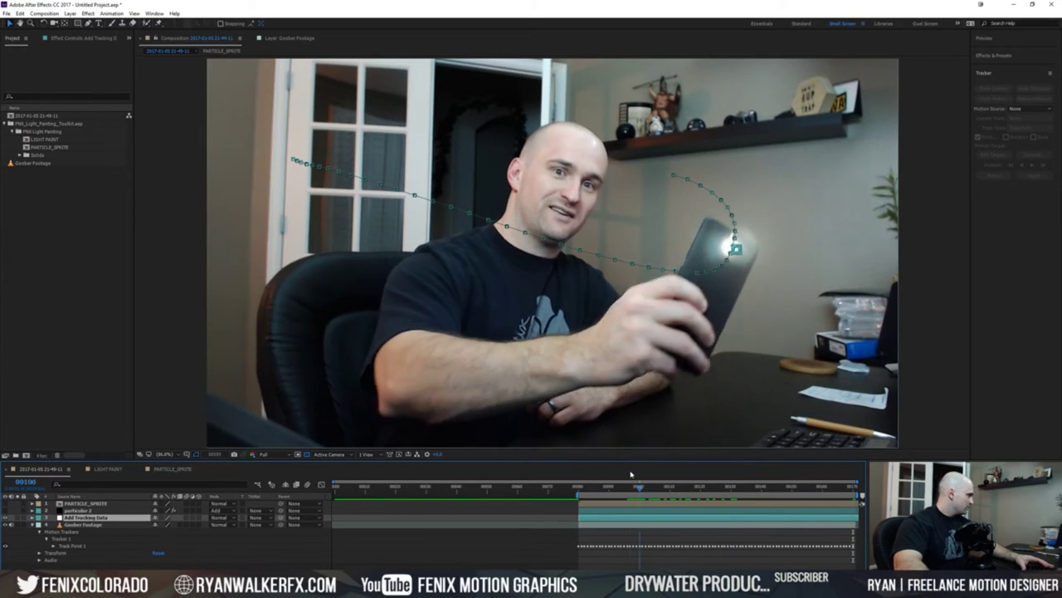
left_click(743, 473)
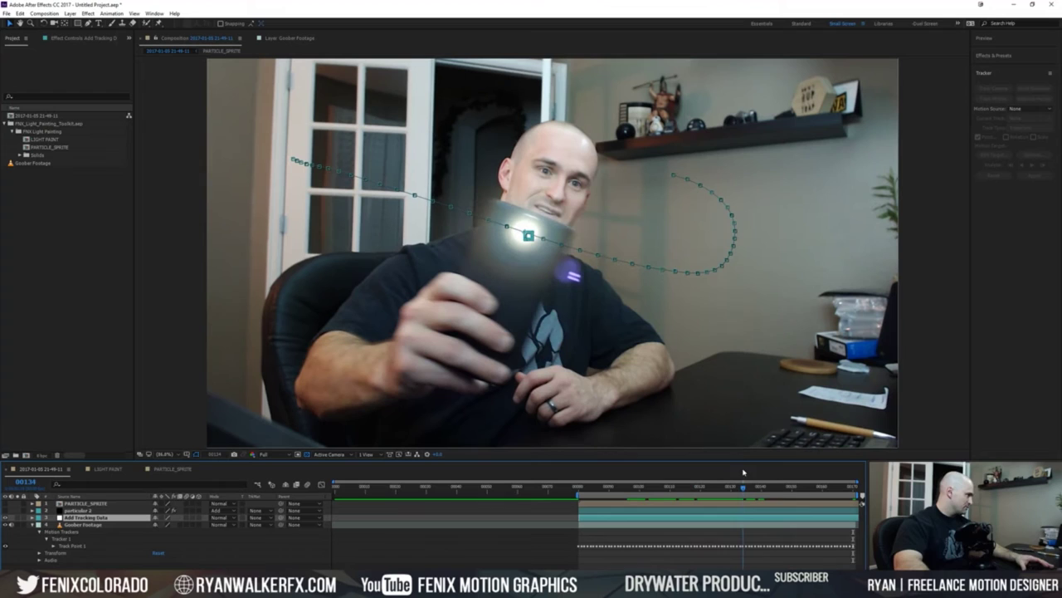
left_click_drag(743, 473, 687, 470)
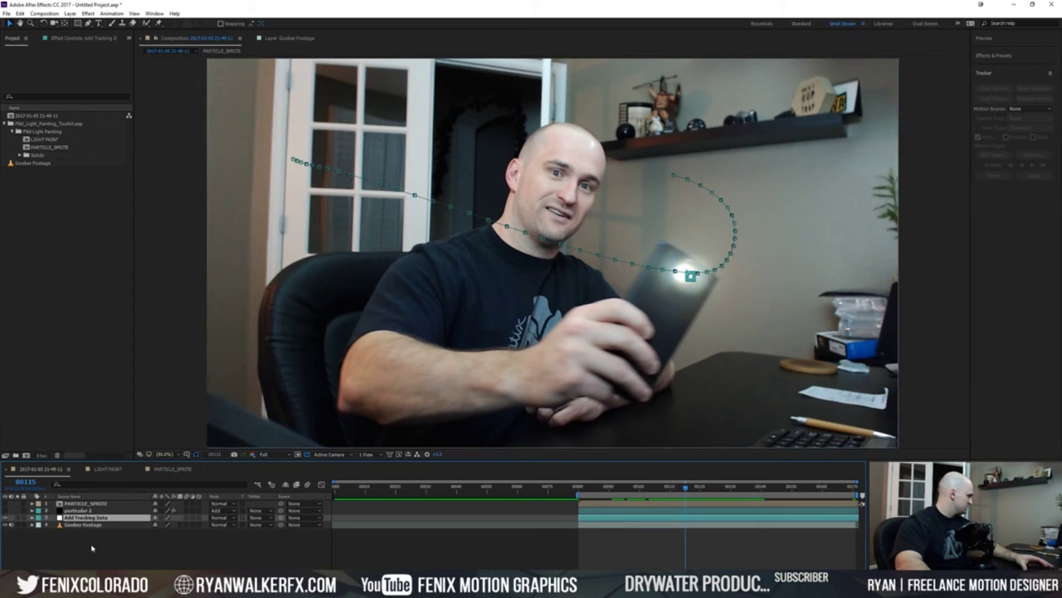
Check particular 2's solid settings without changing them, then open the PARTICLE_SPRITE composition.
left_click(91, 548)
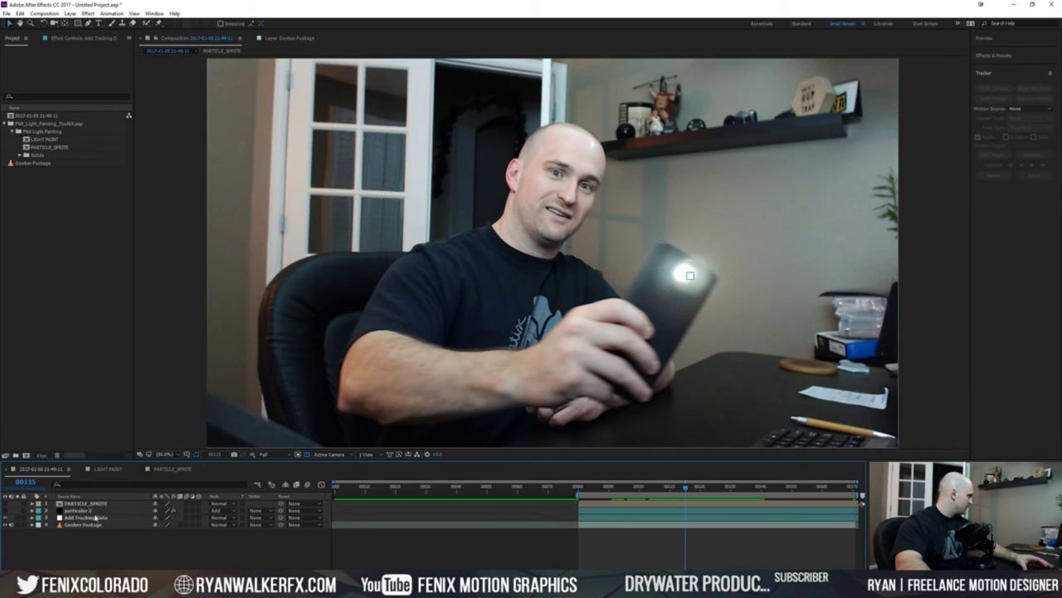
left_click(83, 510)
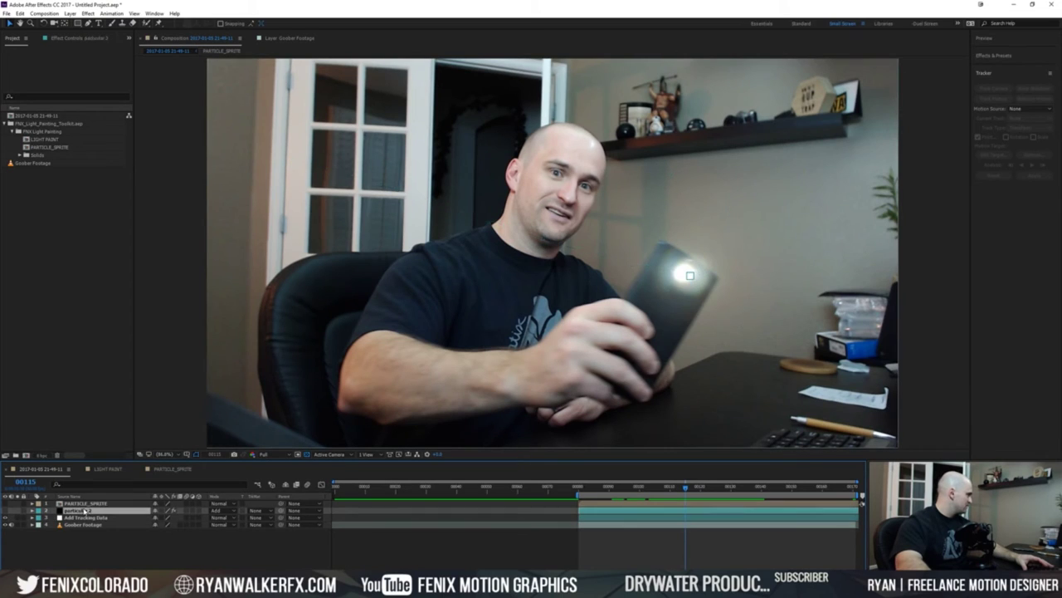
left_click(5, 515)
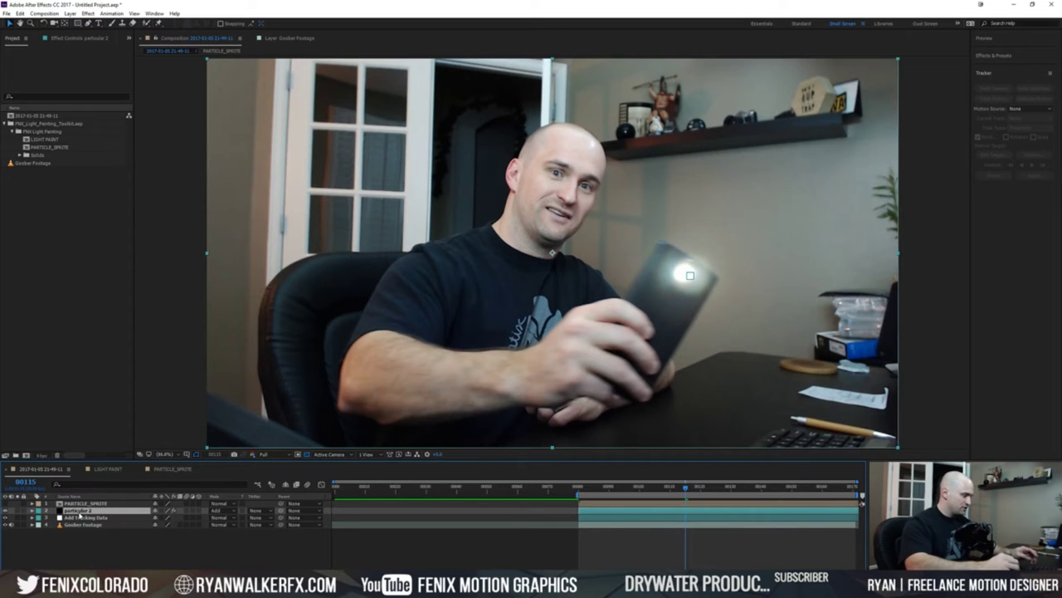
key("shift")
key("ctrl+shift+y")
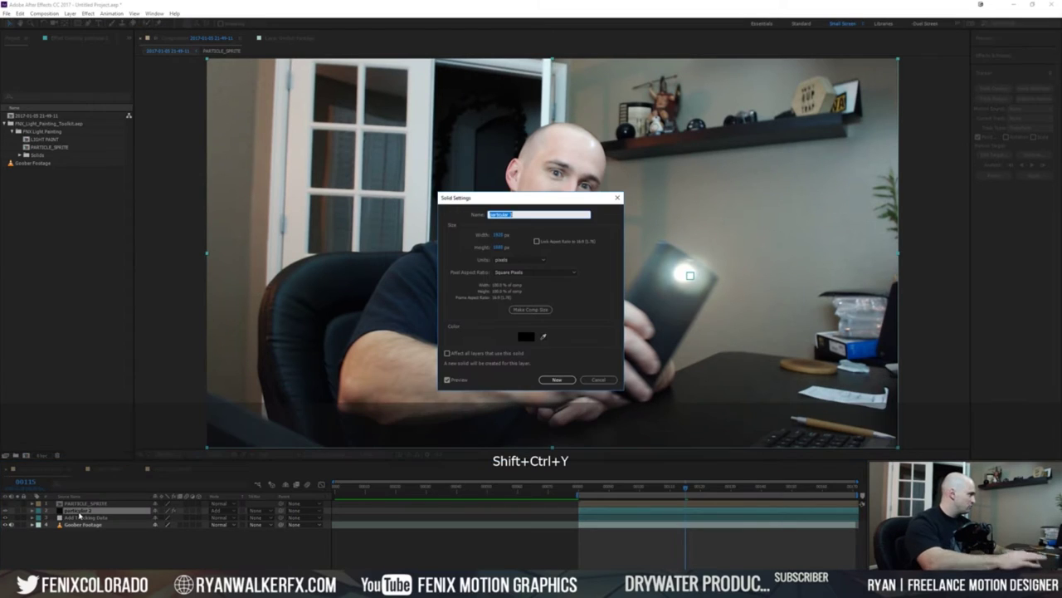
left_click(599, 379)
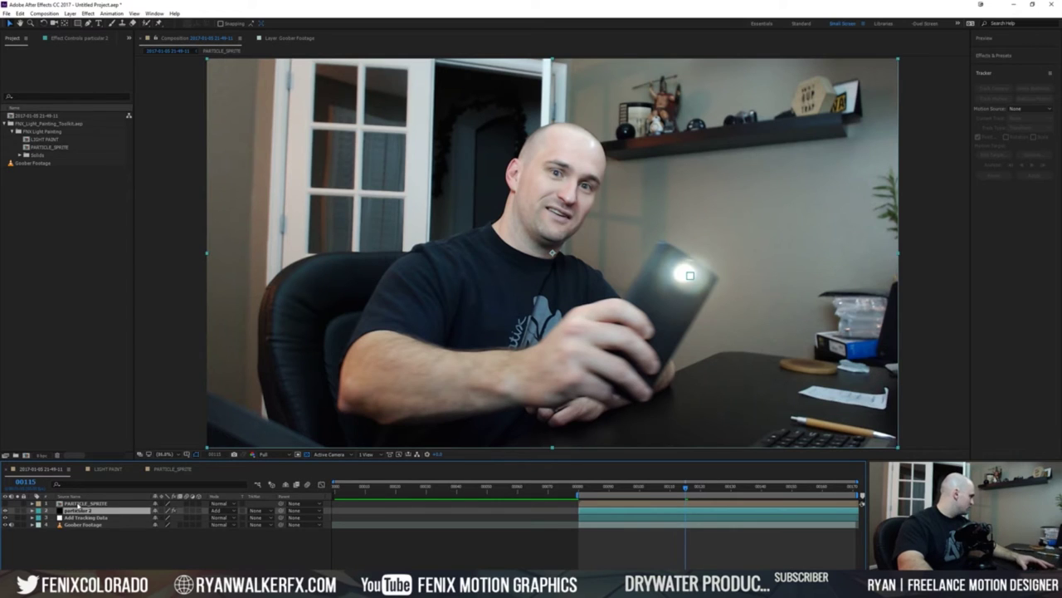
double_click(86, 504)
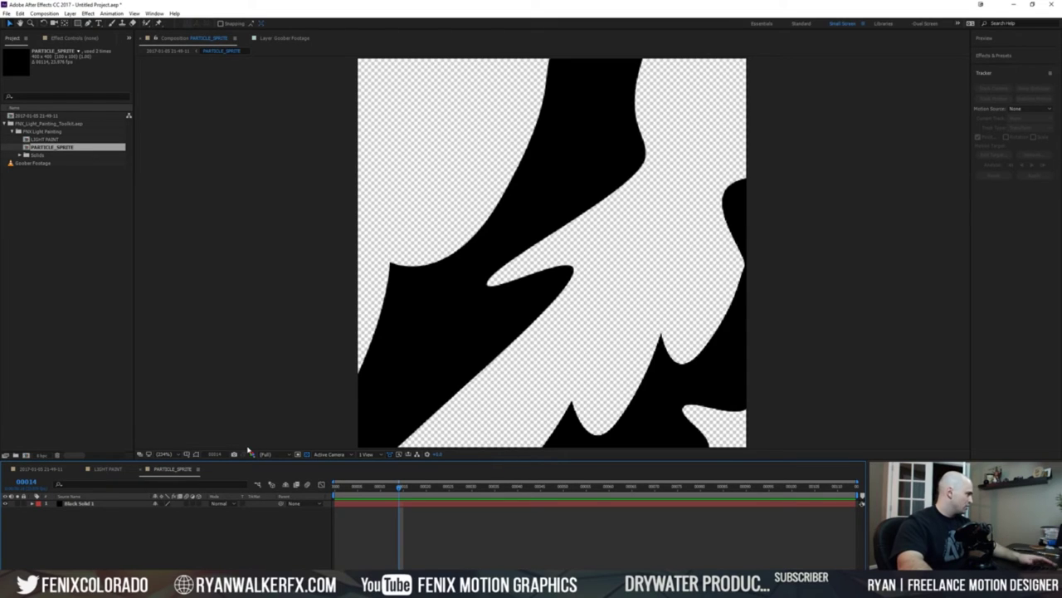
left_click(107, 470)
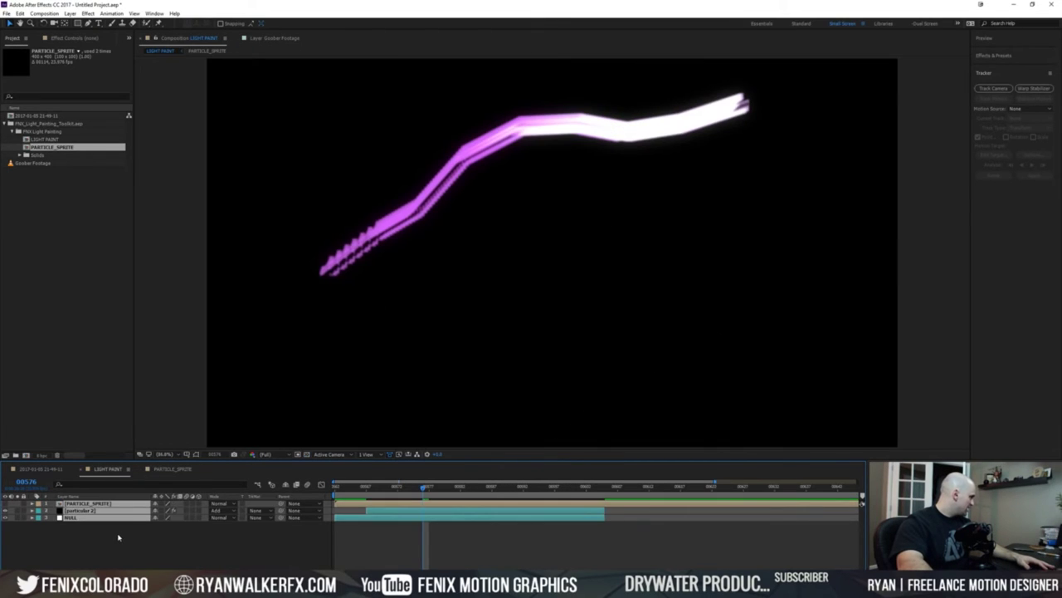
left_click(41, 469)
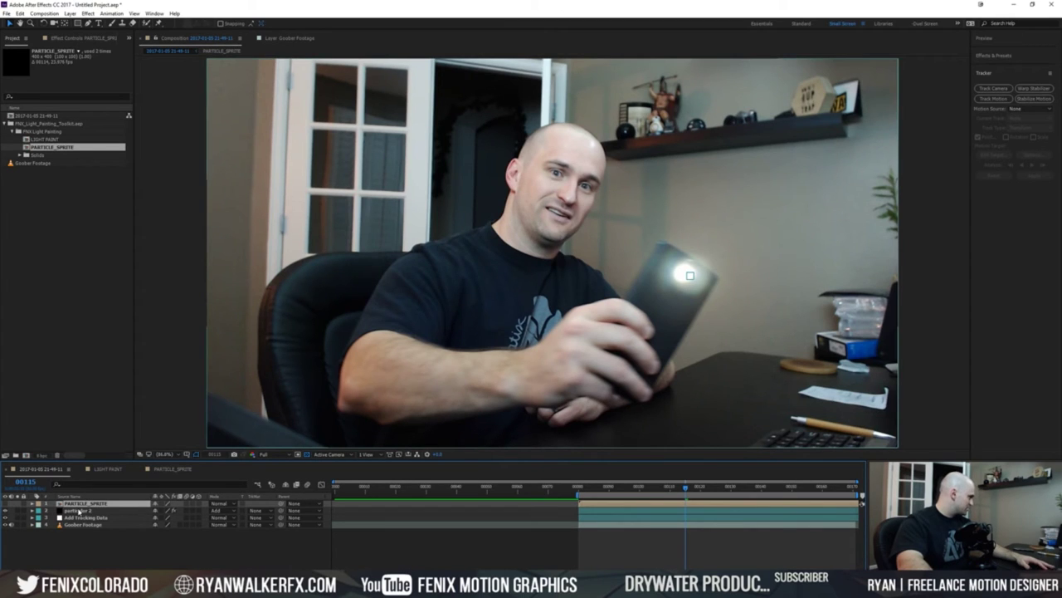
Set the Particle Texture layer in particular 2's Particular effect to 1. PARTICLE_SPRITE.
left_click(79, 512)
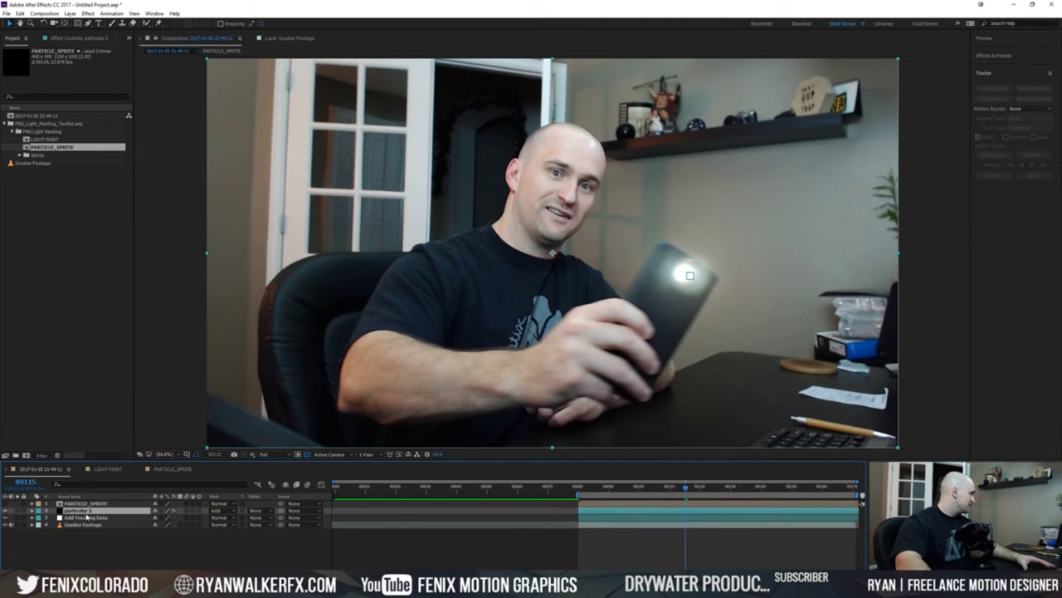
left_click(83, 38)
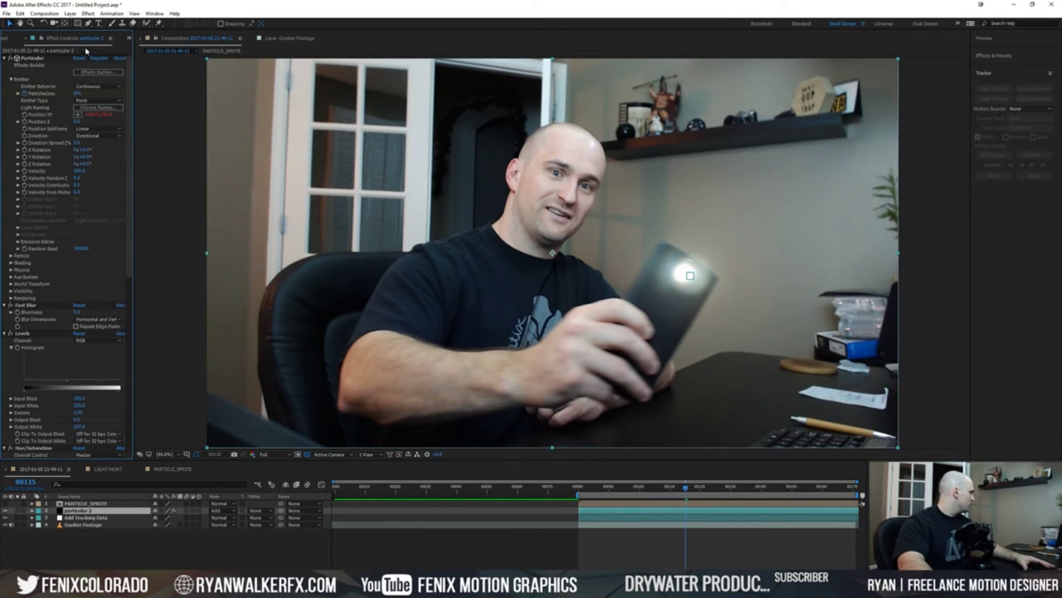
left_click(12, 255)
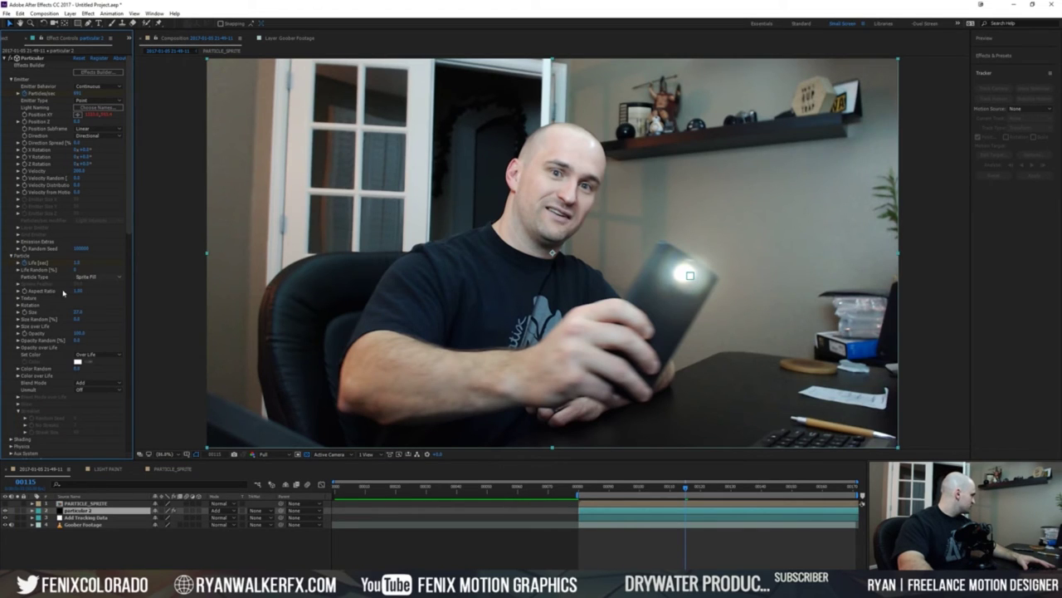
left_click(18, 298)
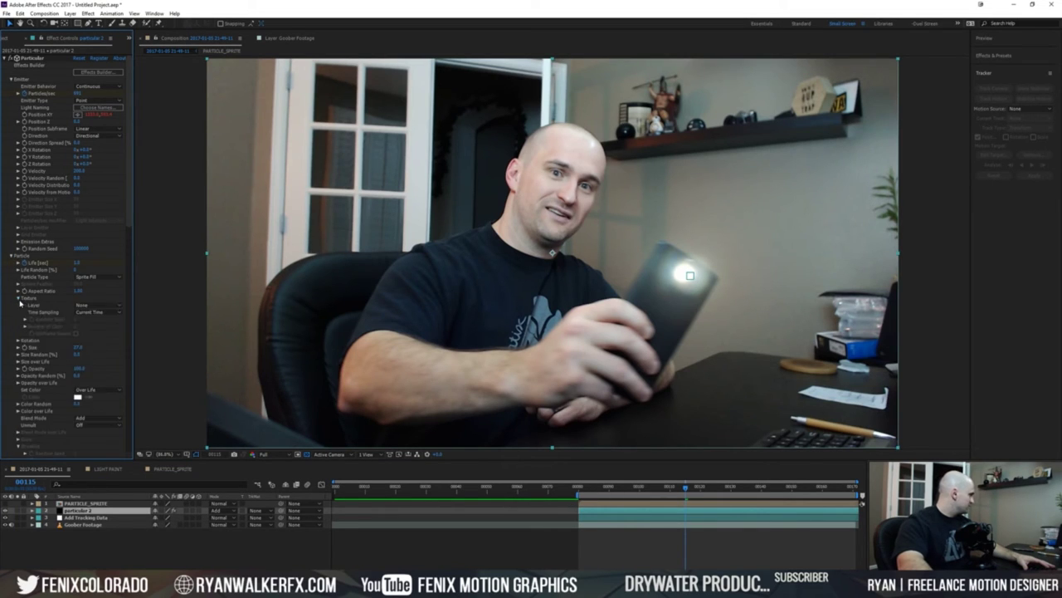
left_click(86, 307)
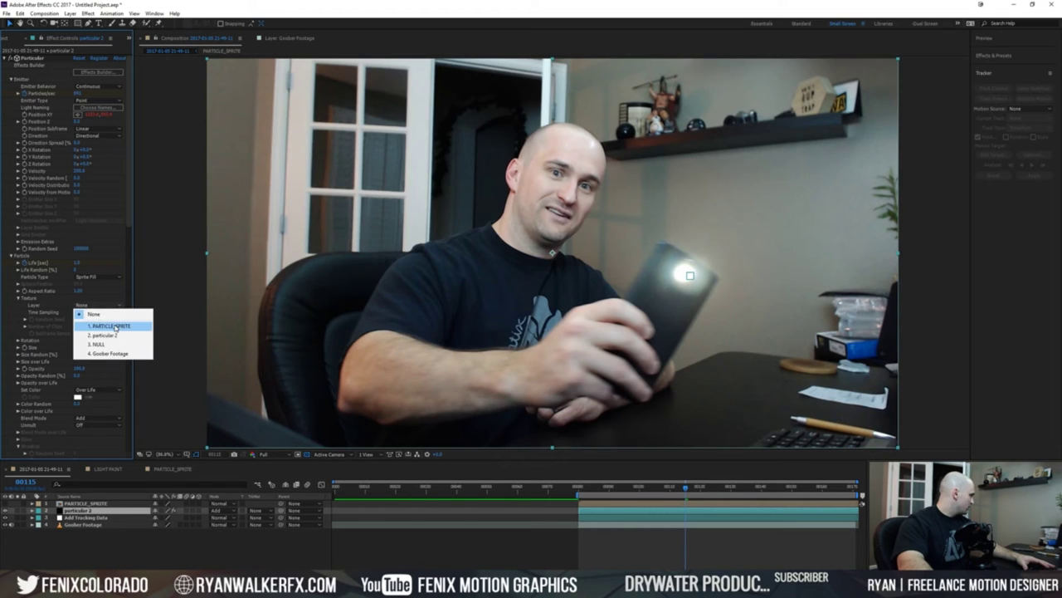
left_click(116, 326)
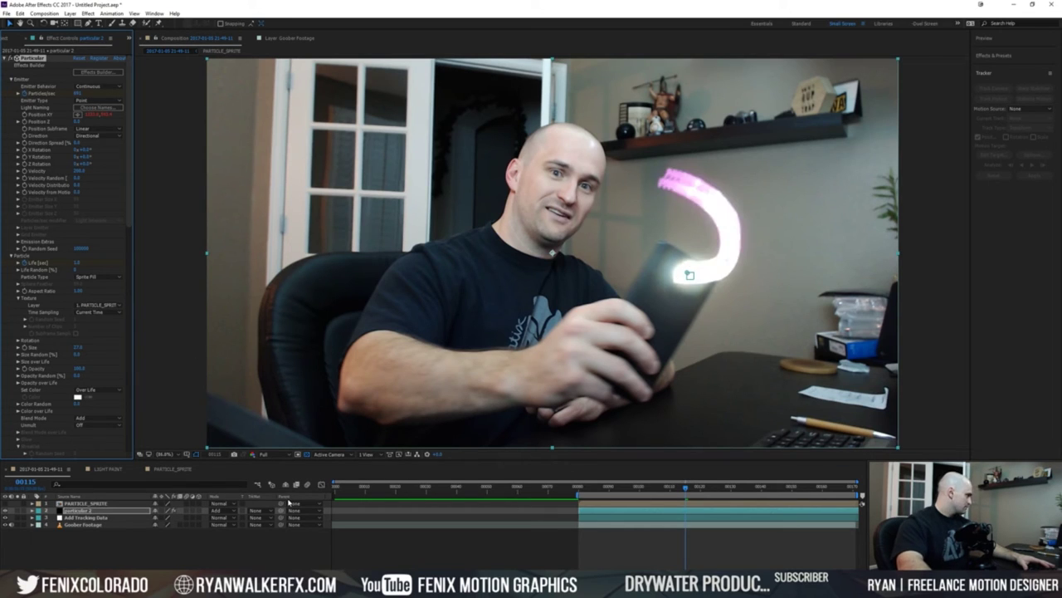
left_click(196, 548)
Scrub ahead to review the streak, then collapse every effect on particular 2 in Effect Controls.
mouse_move(690, 490)
left_mouse_down()
mouse_move(840, 493)
mouse_move(572, 478)
mouse_move(680, 482)
left_mouse_up()
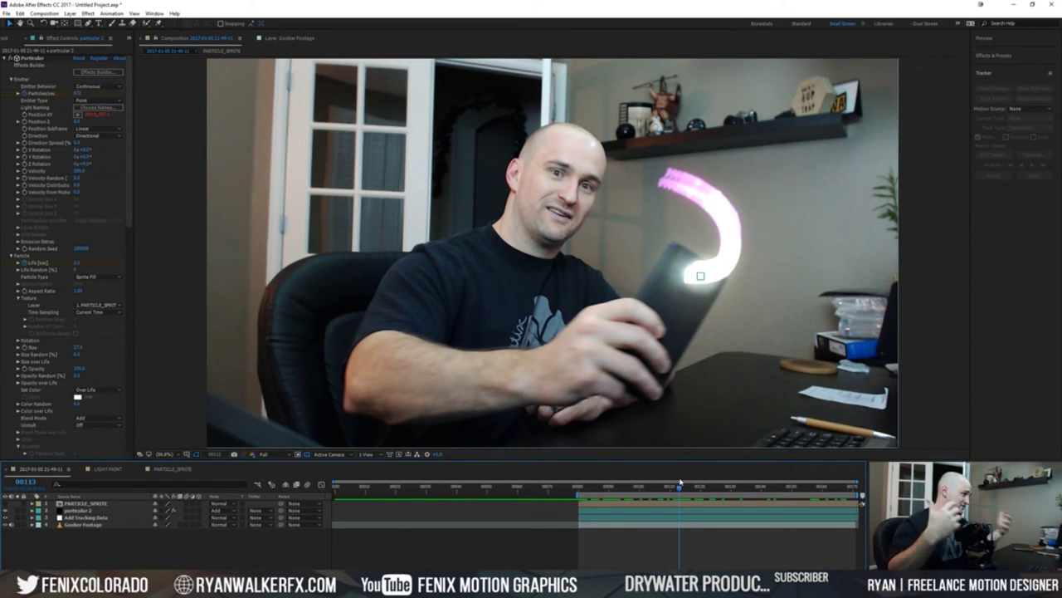
left_click_drag(681, 482, 786, 490)
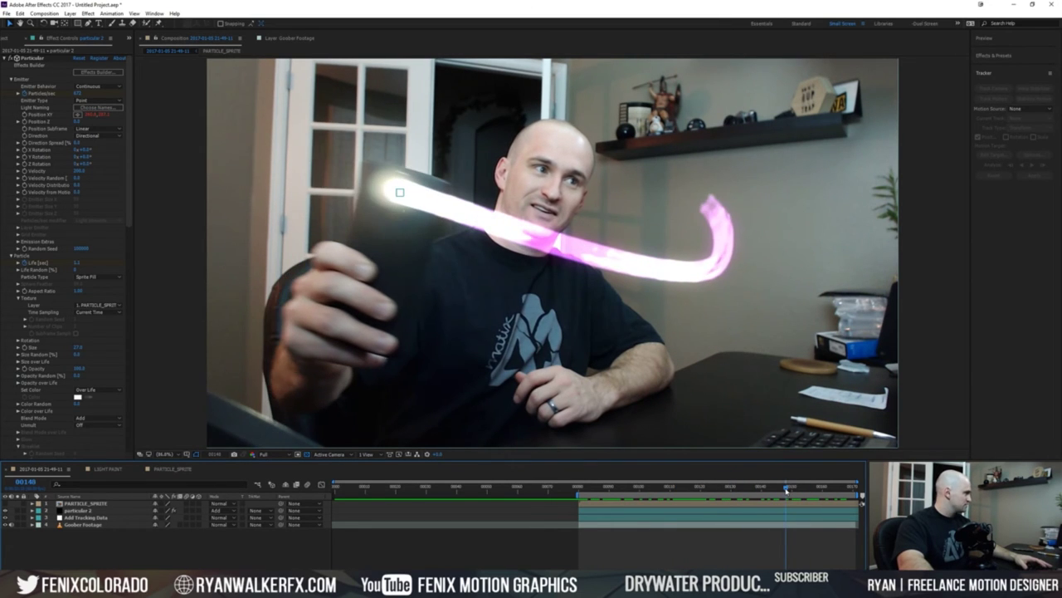
left_click(53, 150)
key("ctrl+a")
key("ctrl+grave")
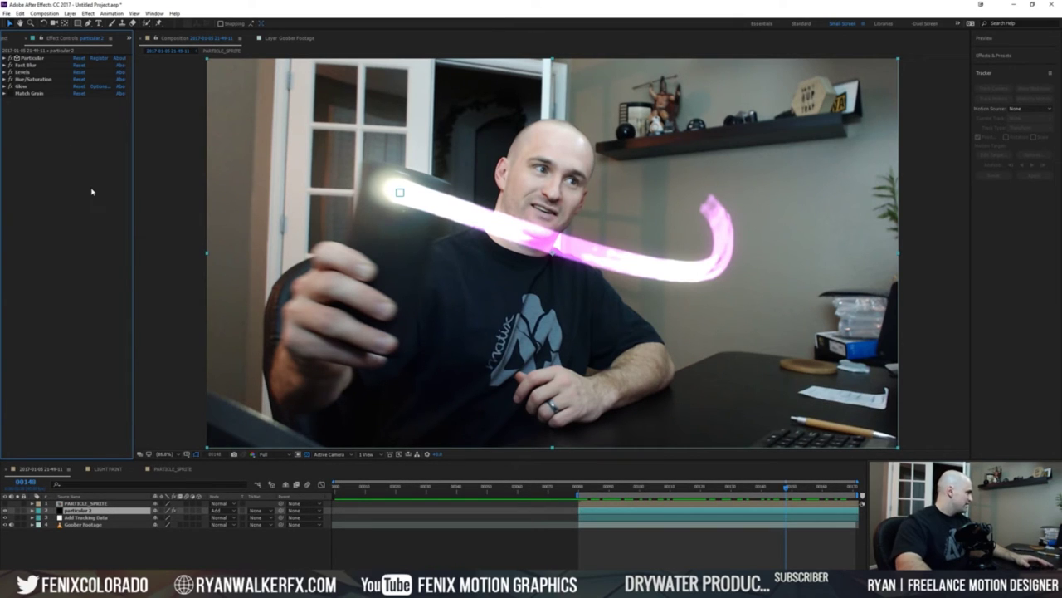
At frame 00146, lower the Particular Particle Size on particular 2 and scrub it to fine-tune.
key("Page_Down")
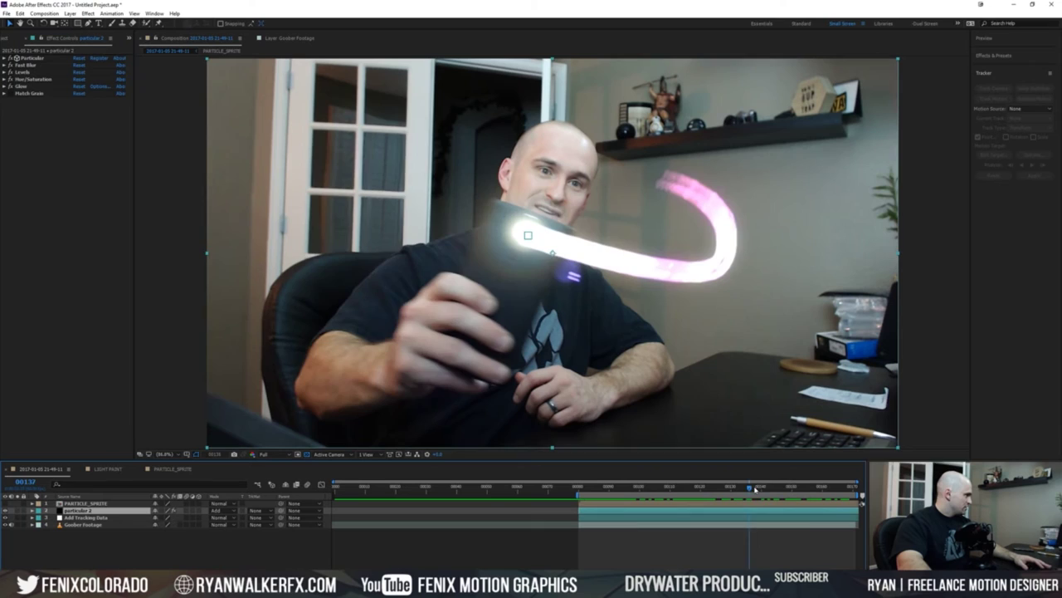
key("Page_Up")
key("Page_Up")
key("Page_Up")
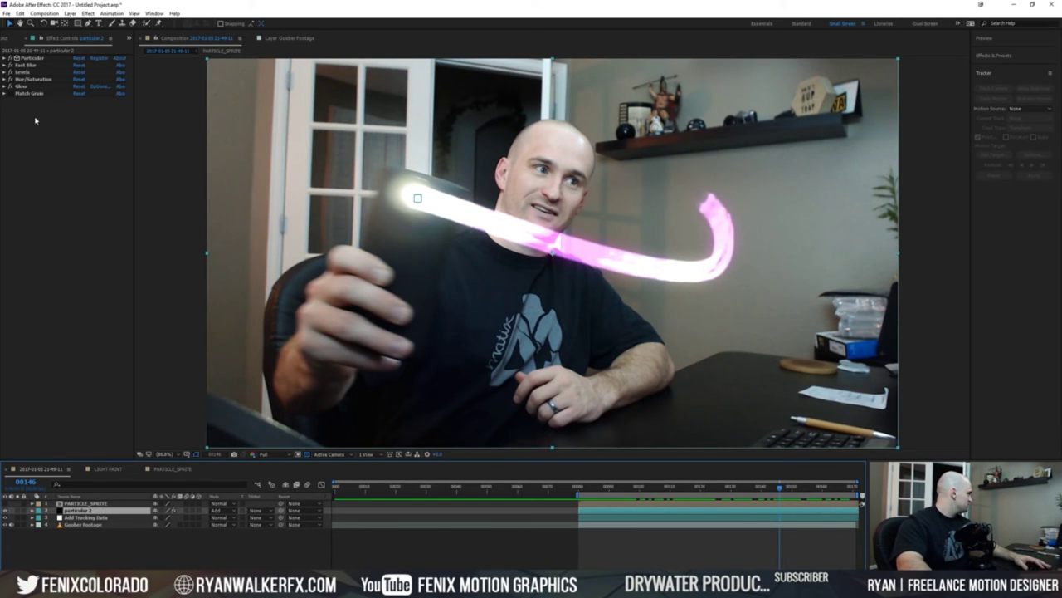
left_click(4, 58)
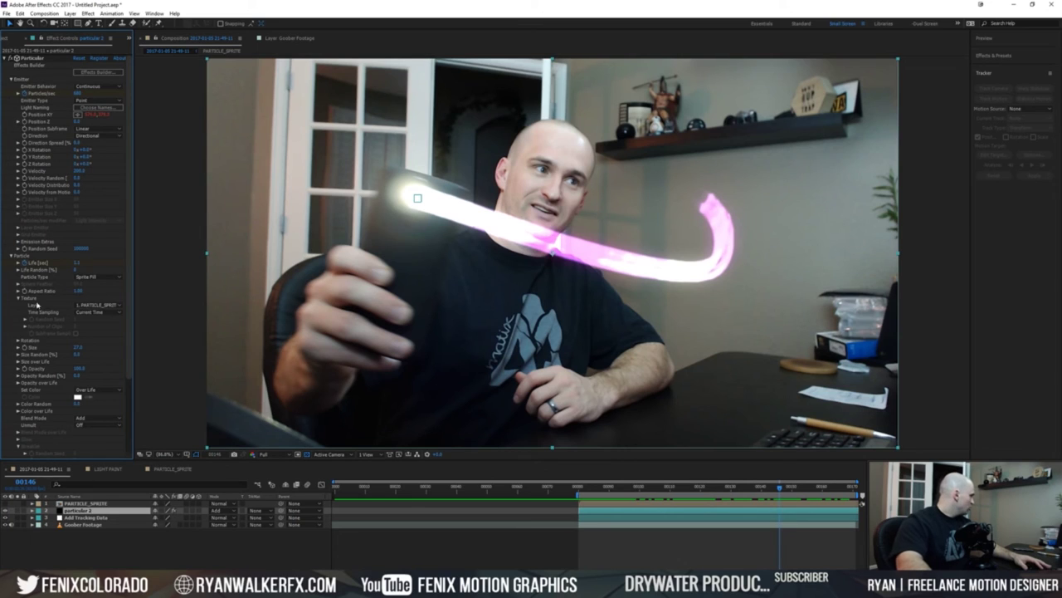
key("ctrl+z")
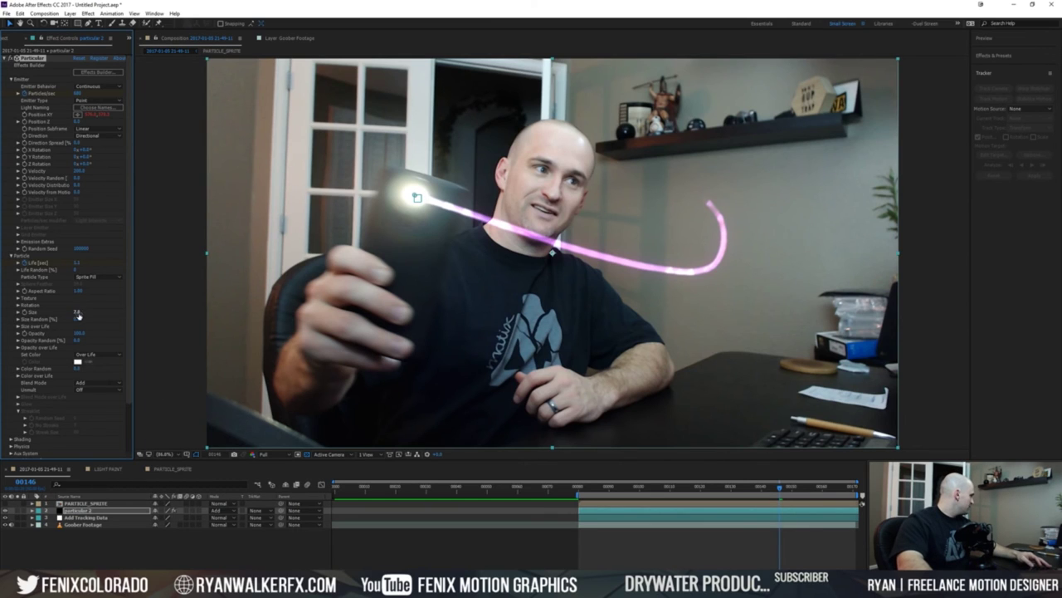
left_click_drag(77, 312, 103, 312)
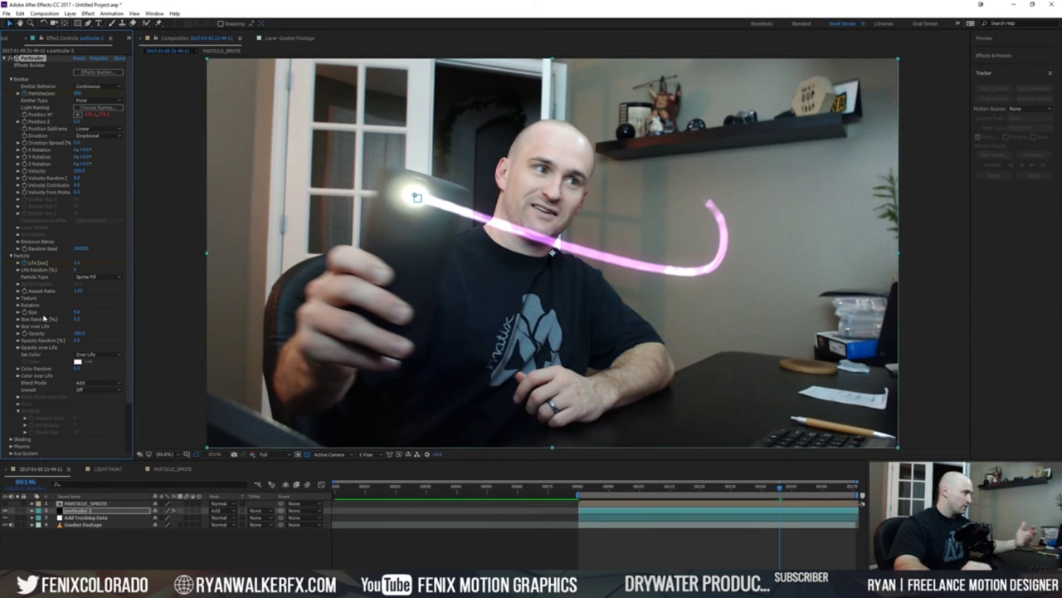
Raise the Hue/Saturation Master Hue to about +26°, turning the pink trail teal.
left_click(7, 59)
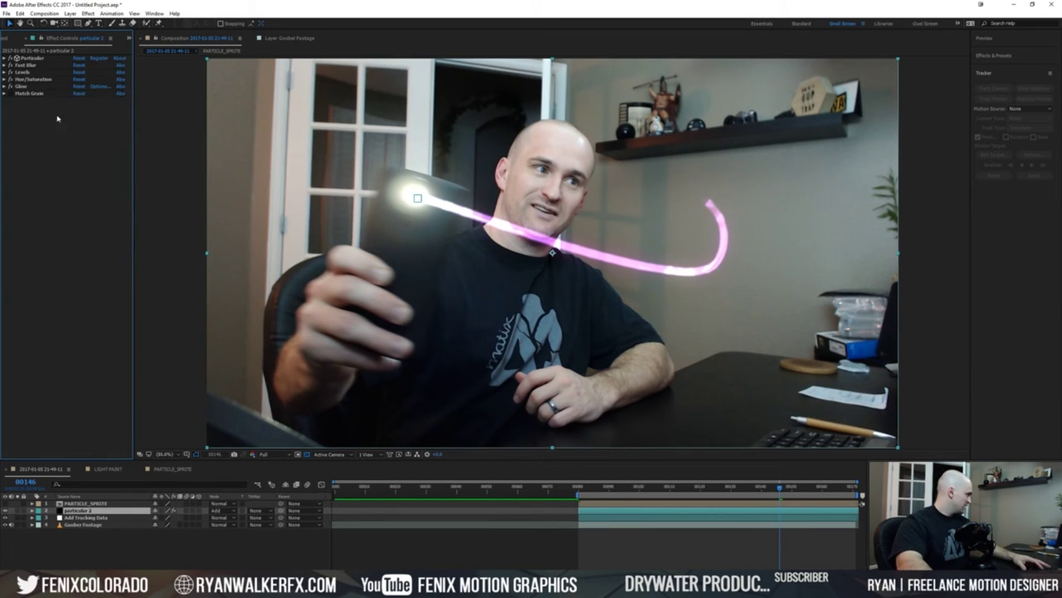
left_click(7, 79)
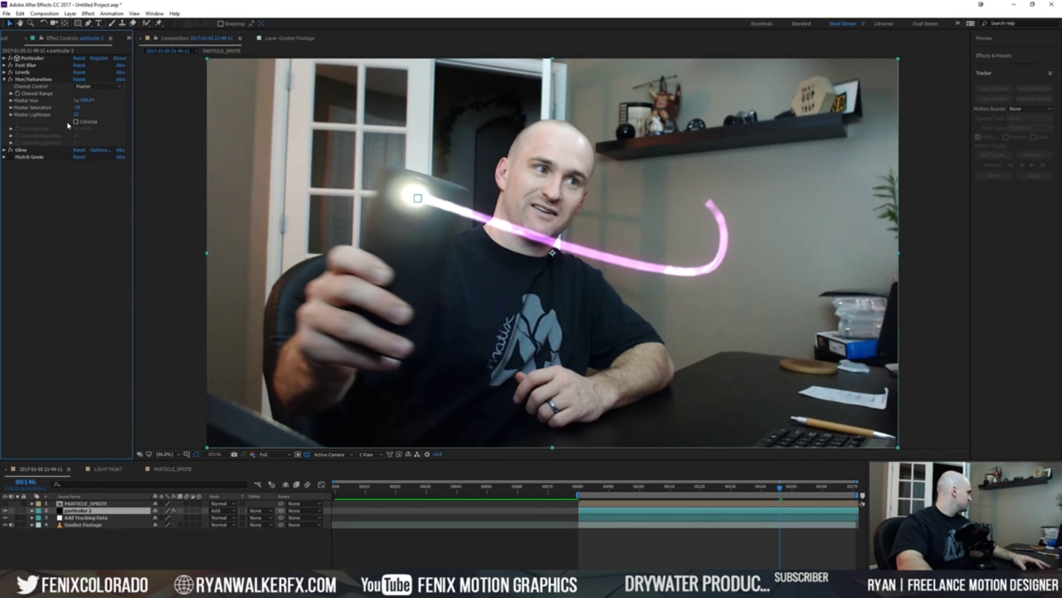
left_click(87, 102)
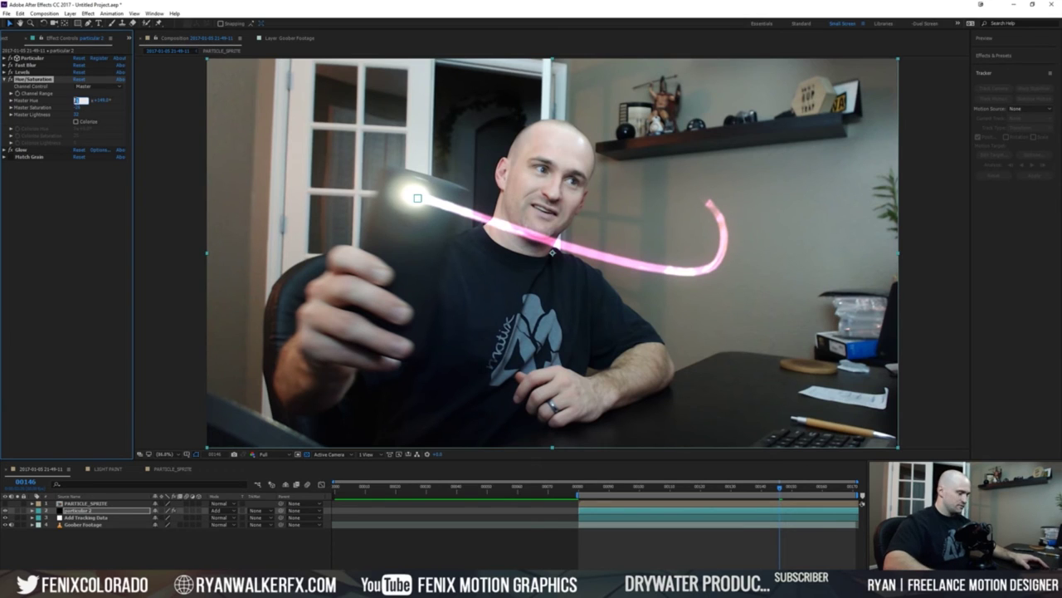
key("Return")
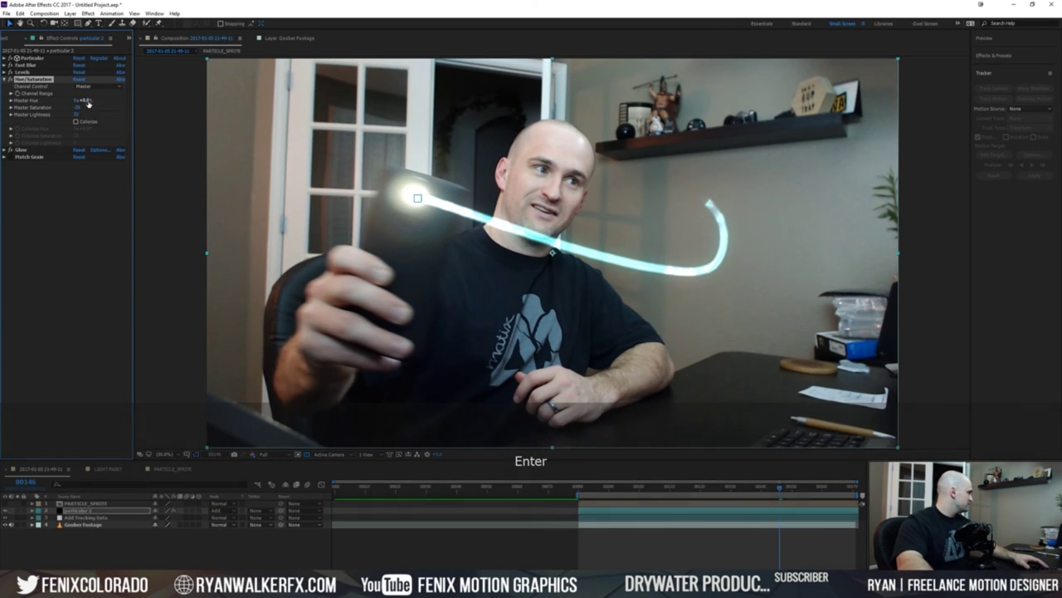
left_click_drag(92, 101, 99, 101)
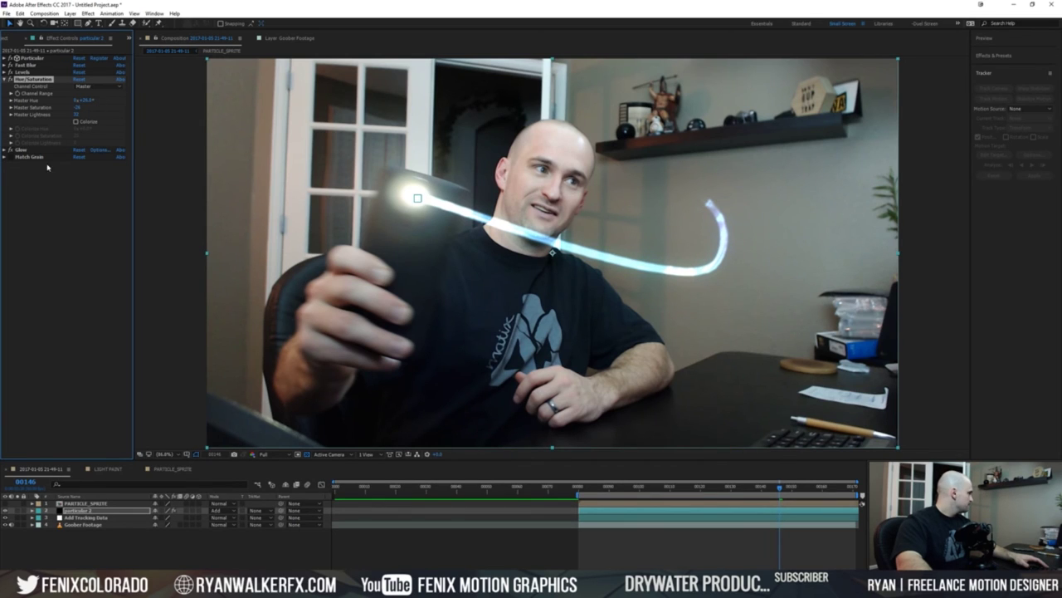
Increase the Glow Radius to widen the trail's glow.
left_click(10, 149)
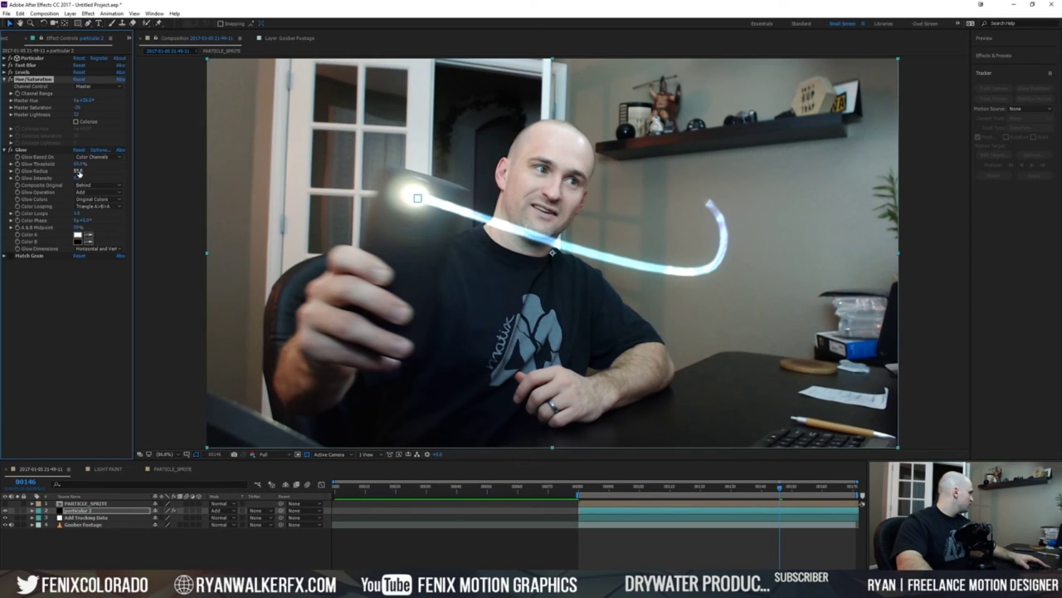
left_click_drag(77, 172, 92, 170)
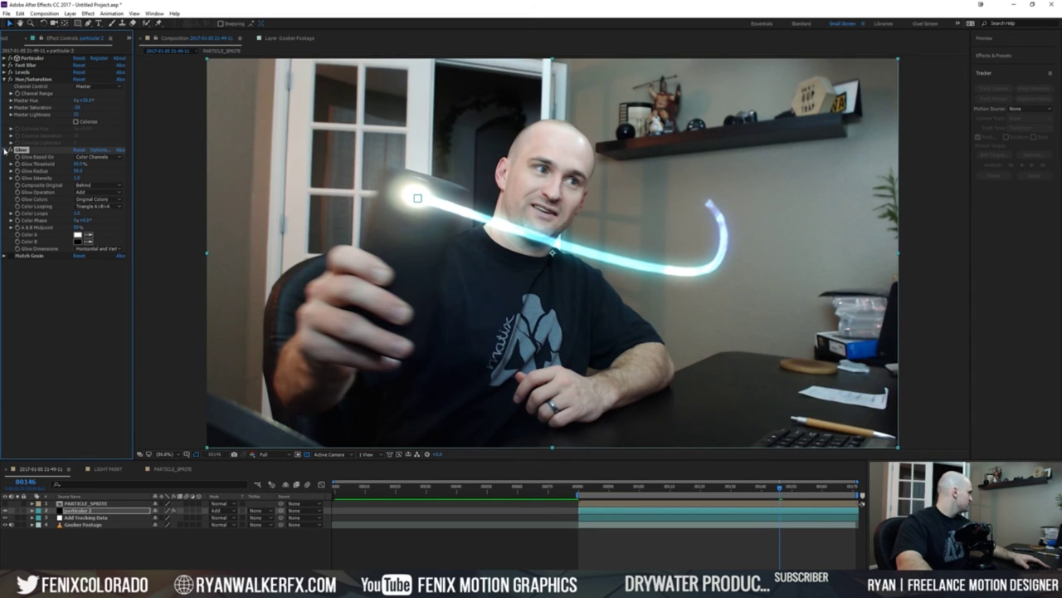
left_click(6, 150)
left_click(5, 79)
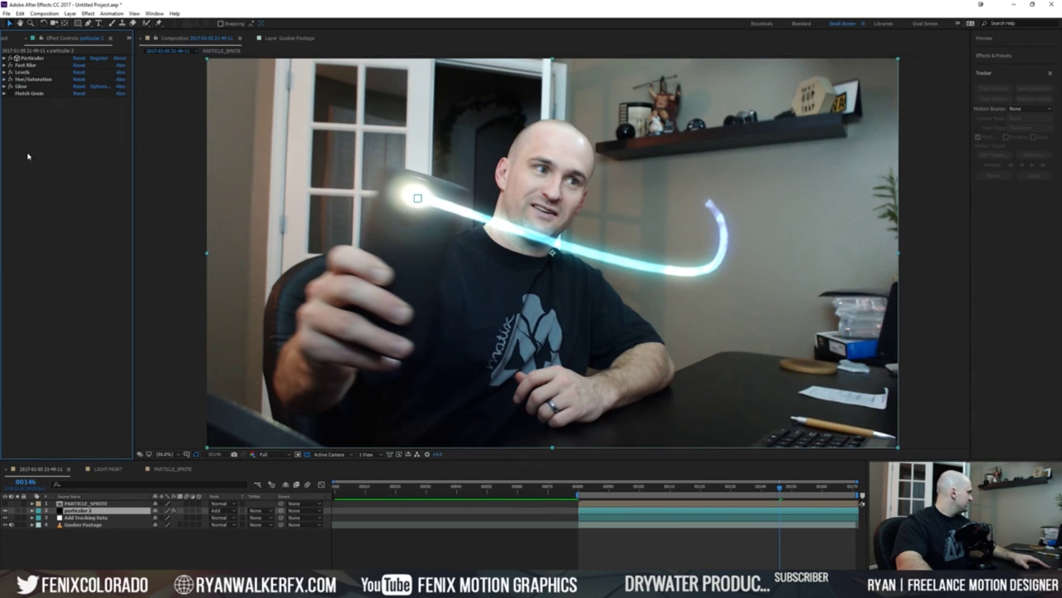
Set the Match Grain Noise Source Layer to 4. Goober Footage.
left_click(5, 93)
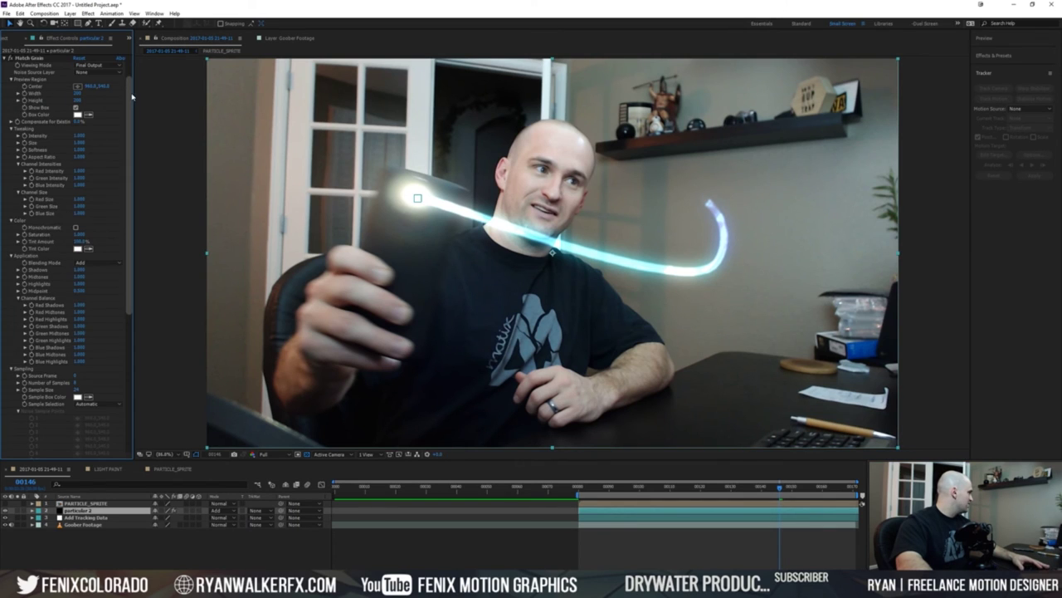
scroll(125, 98, "up", 1)
left_click(83, 104)
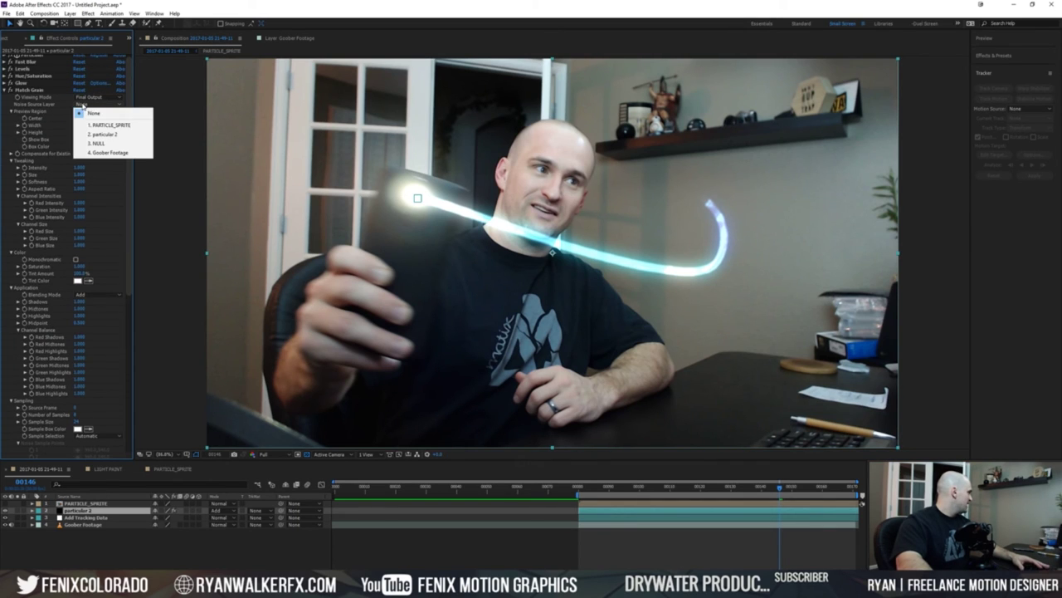
left_click(112, 153)
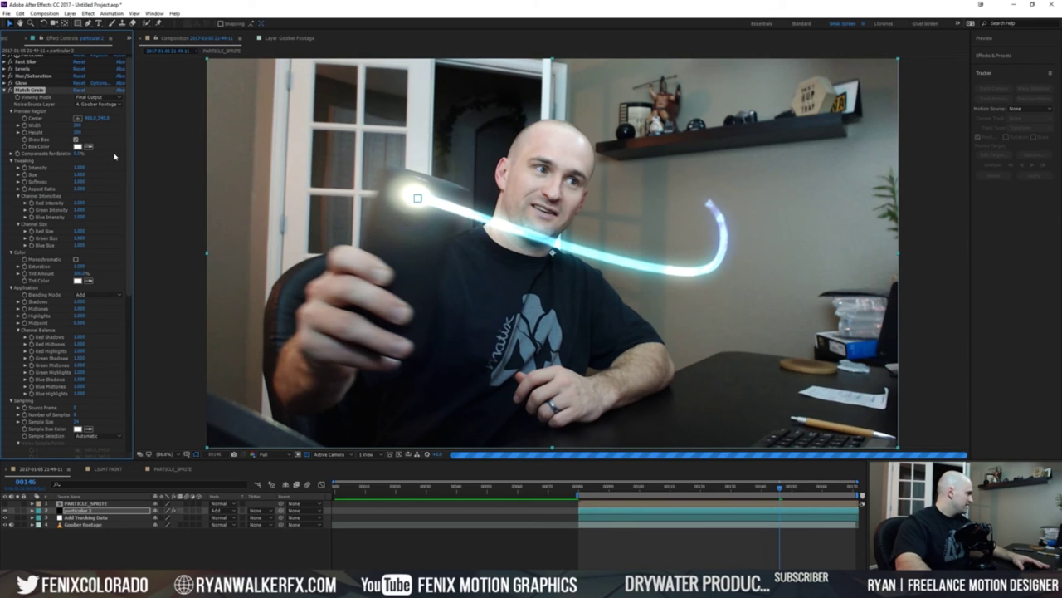
left_click(10, 90)
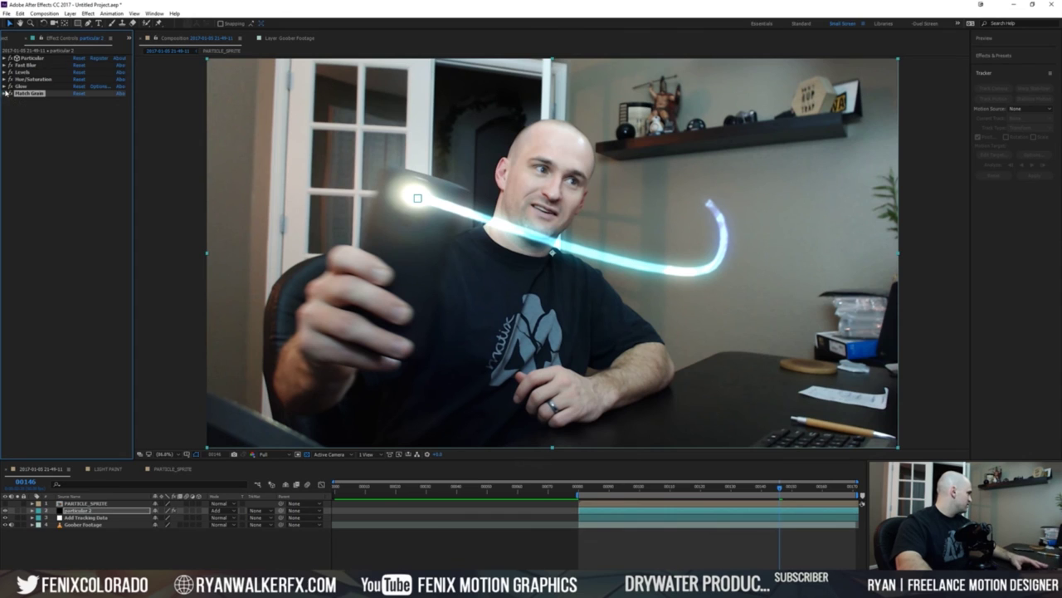
Apply a Noise effect with Amount of Noise about 19.9% and play a preview.
left_click(83, 557)
key("ctrl+space")
type("noise")
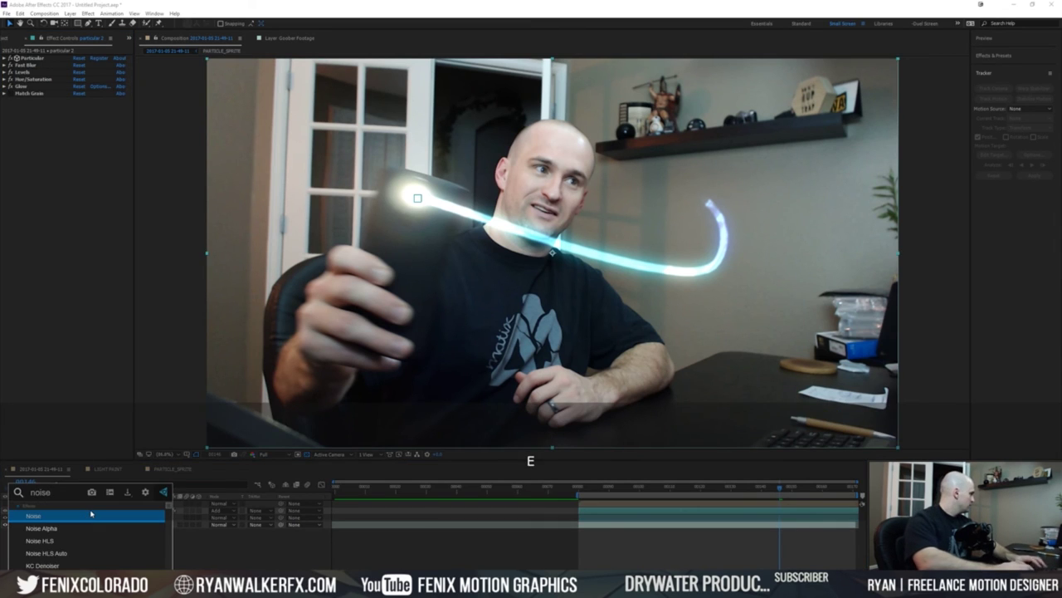
key("Return")
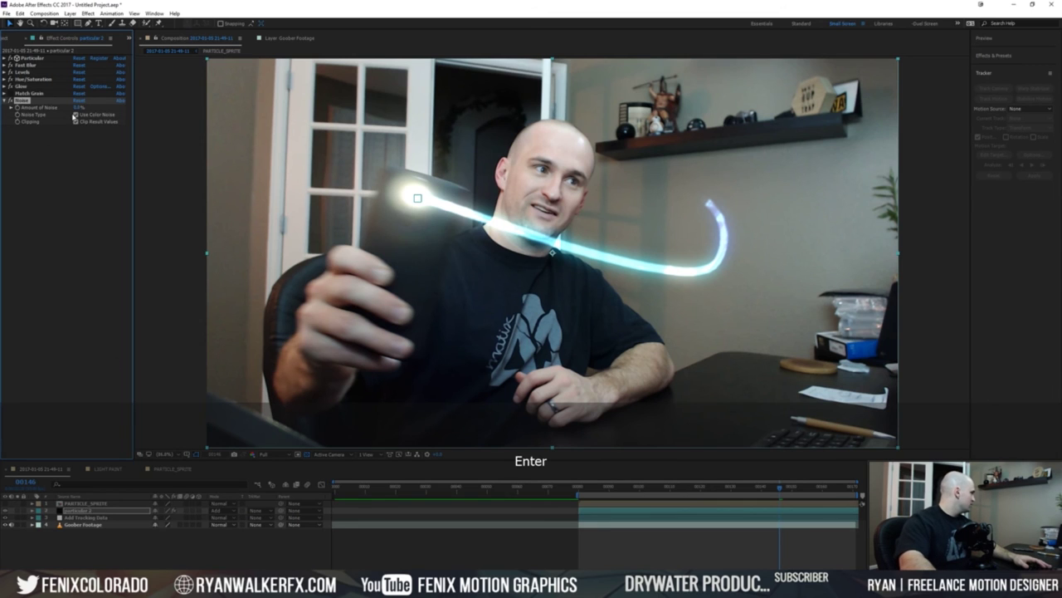
mouse_move(79, 108)
left_mouse_down()
mouse_move(103, 107)
mouse_move(87, 107)
left_mouse_up()
left_click(250, 547)
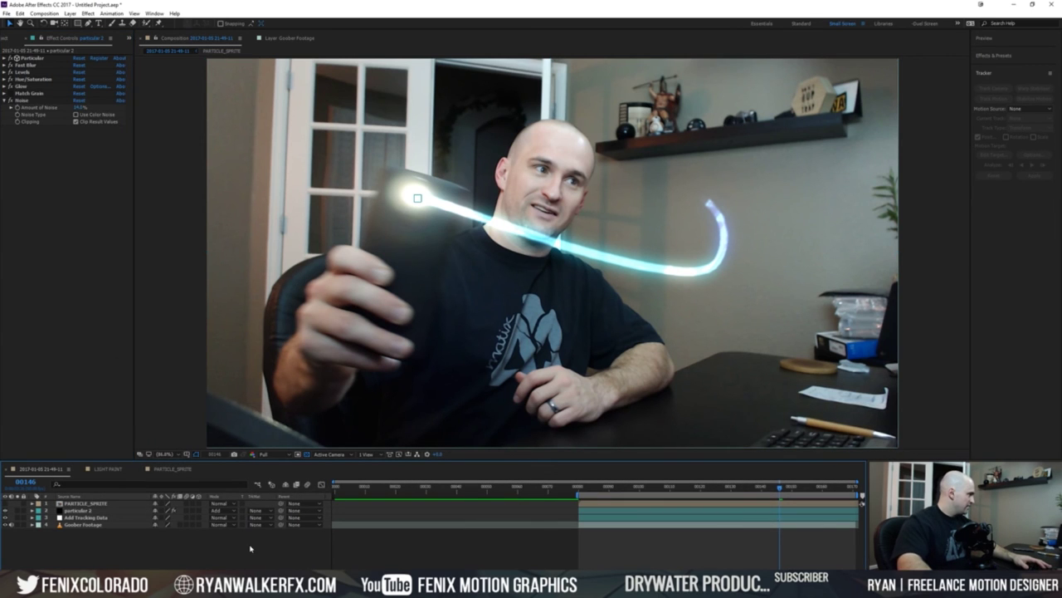
key("space")
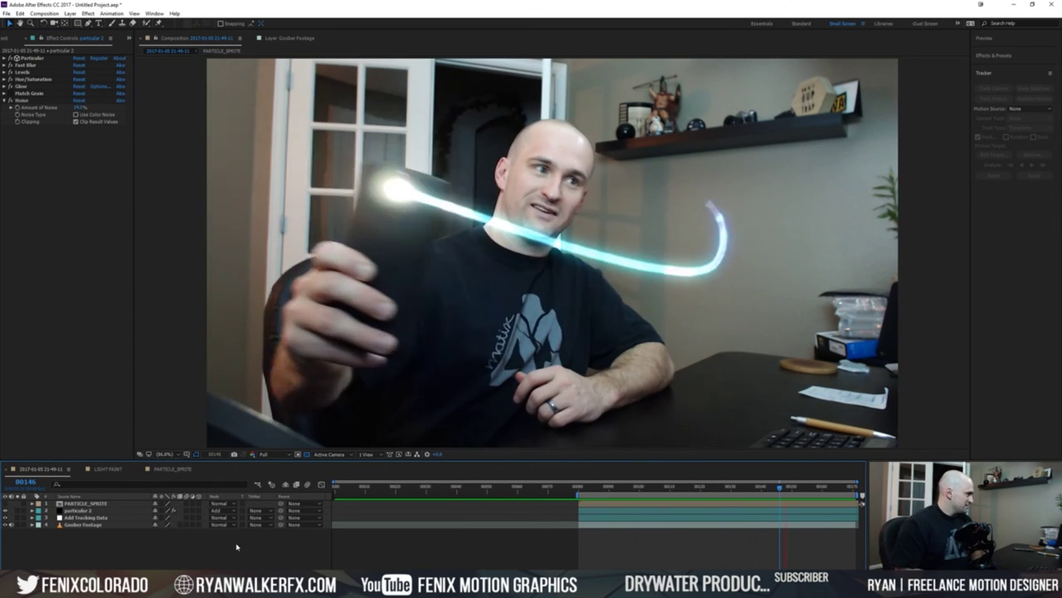